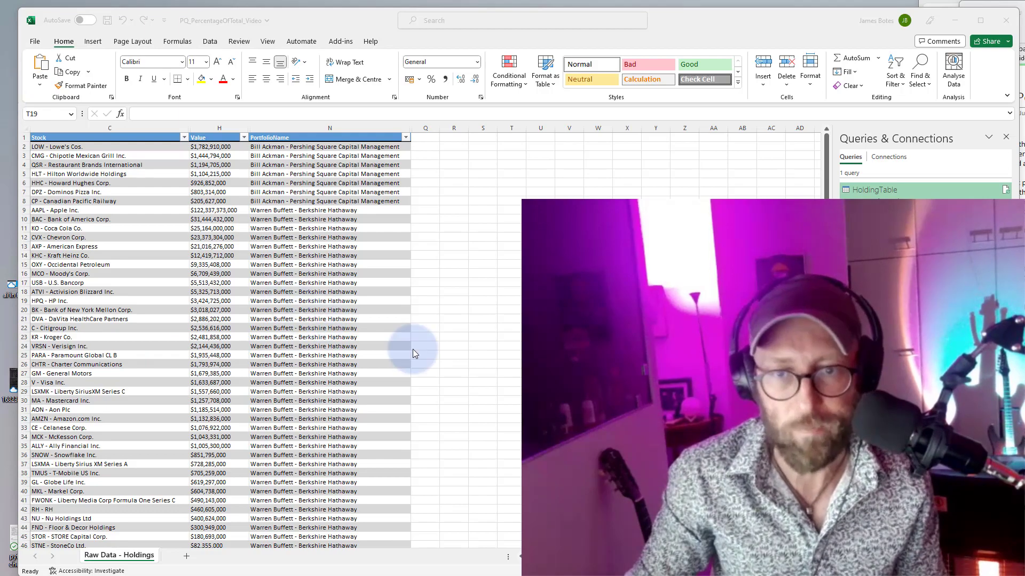
# Review the PortfolioName, stock name (C2:C9) and Value (H2:H10) cells in the Excel sheet
pyautogui.click(413, 350)
pyautogui.scroll(-5, 325, 220)
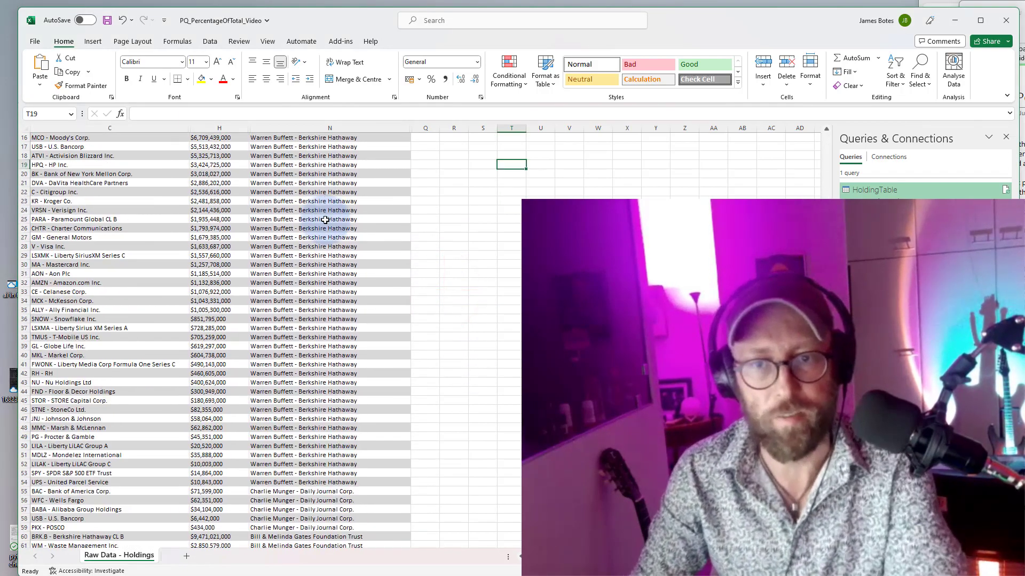
pyautogui.scroll(4, 325, 220)
pyautogui.scroll(-15, 338, 266)
pyautogui.scroll(5, 336, 284)
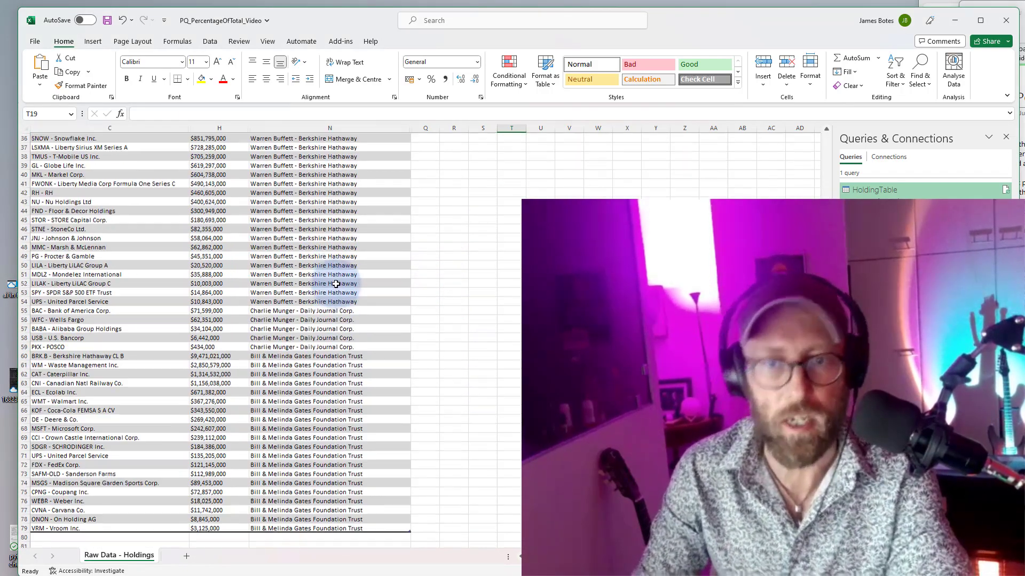
pyautogui.scroll(12, 336, 284)
pyautogui.click(342, 220)
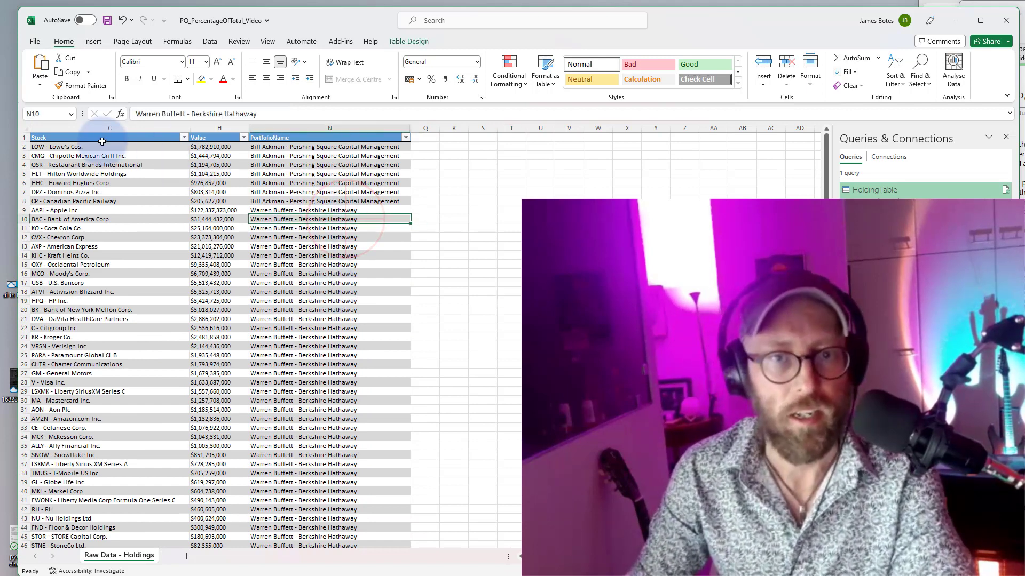
pyautogui.moveTo(109, 143); pyautogui.dragTo(107, 208)
pyautogui.moveTo(213, 146)
pyautogui.mouseDown()
pyautogui.moveTo(219, 215)
pyautogui.moveTo(217, 203)
pyautogui.mouseUp()
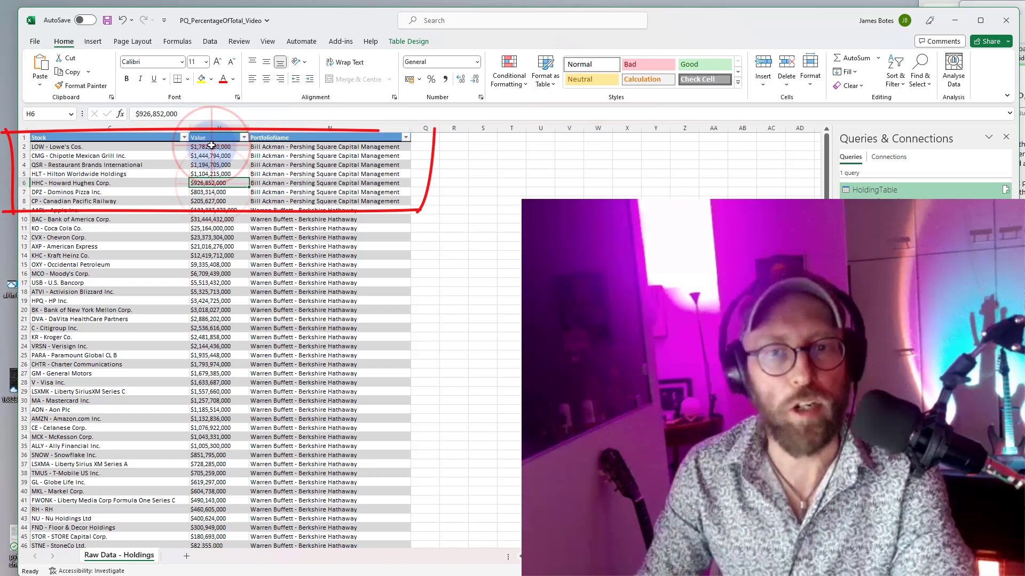
pyautogui.click(220, 219)
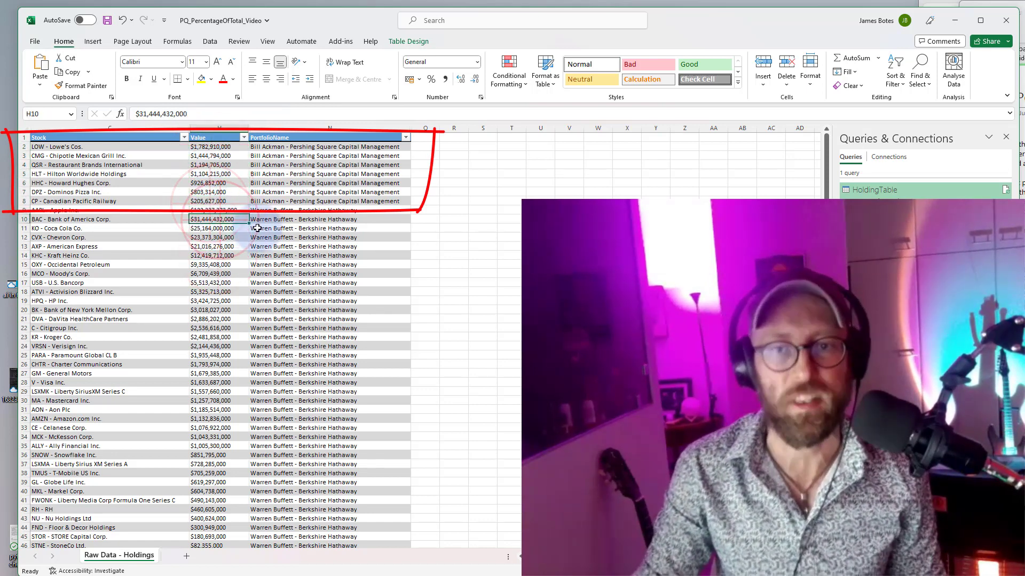
pyautogui.press('Up')
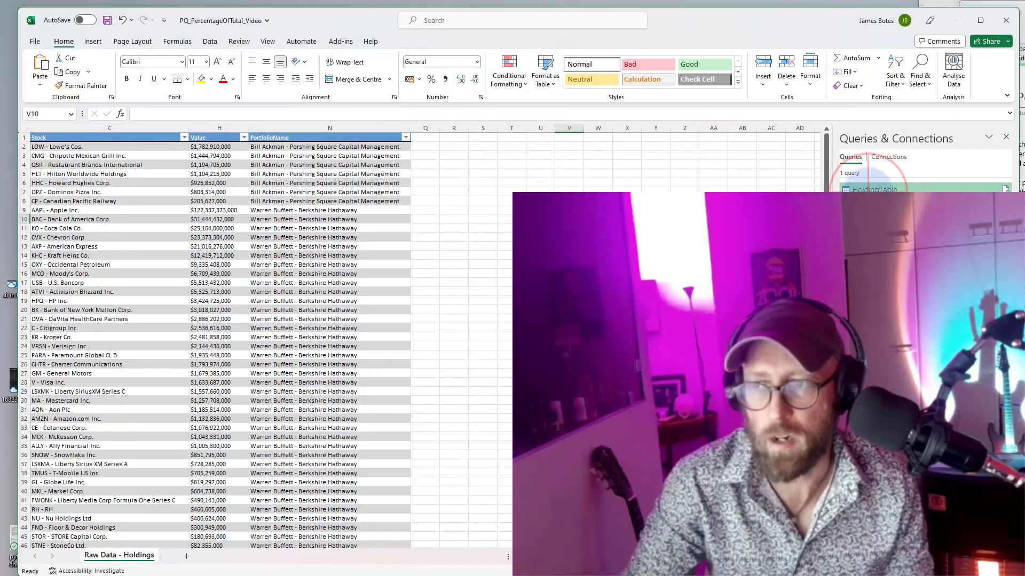
# Open HoldingTable in Power Query and create a new query referencing it
pyautogui.doubleClick(871, 189)
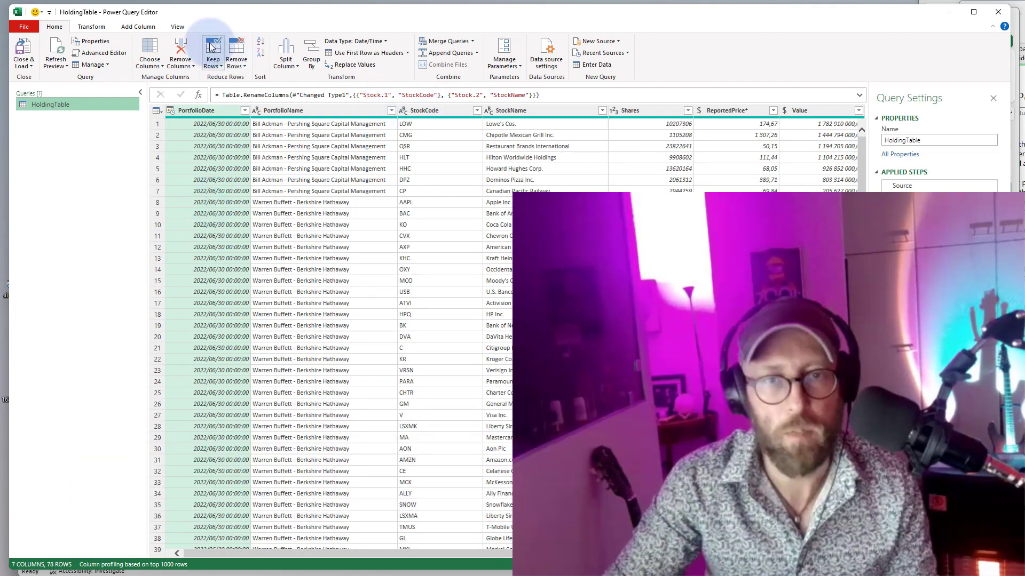
pyautogui.rightClick(69, 104)
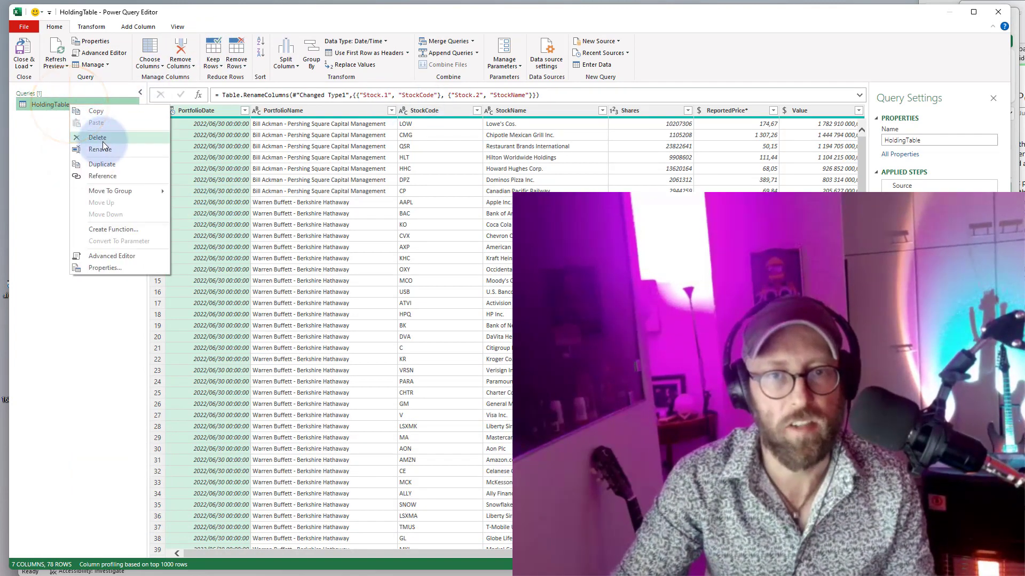
pyautogui.click(99, 162)
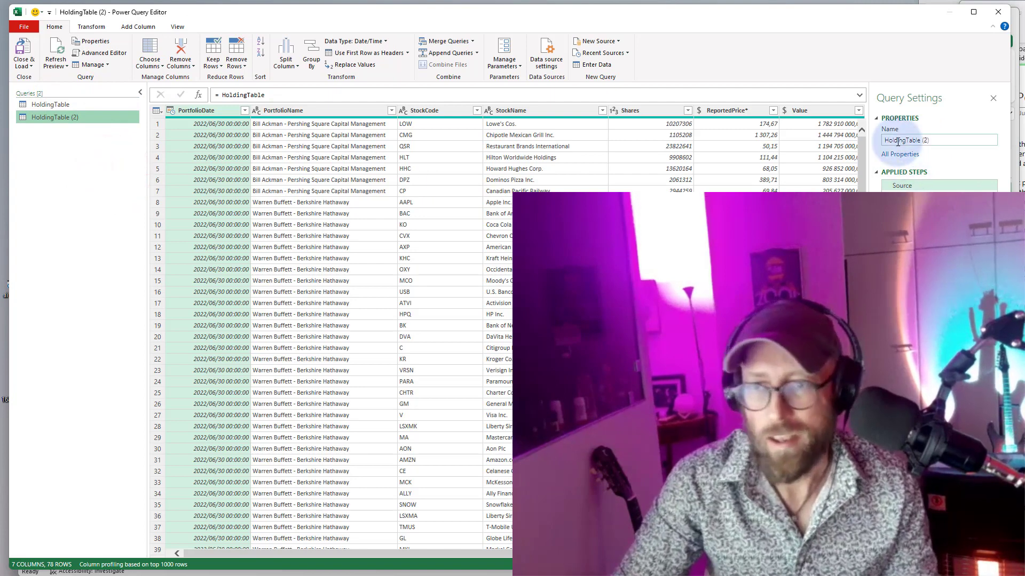
# Filter PortfolioName to Bill & Melinda Gates Foundation Trust and rename that step Filtered
pyautogui.click(389, 110)
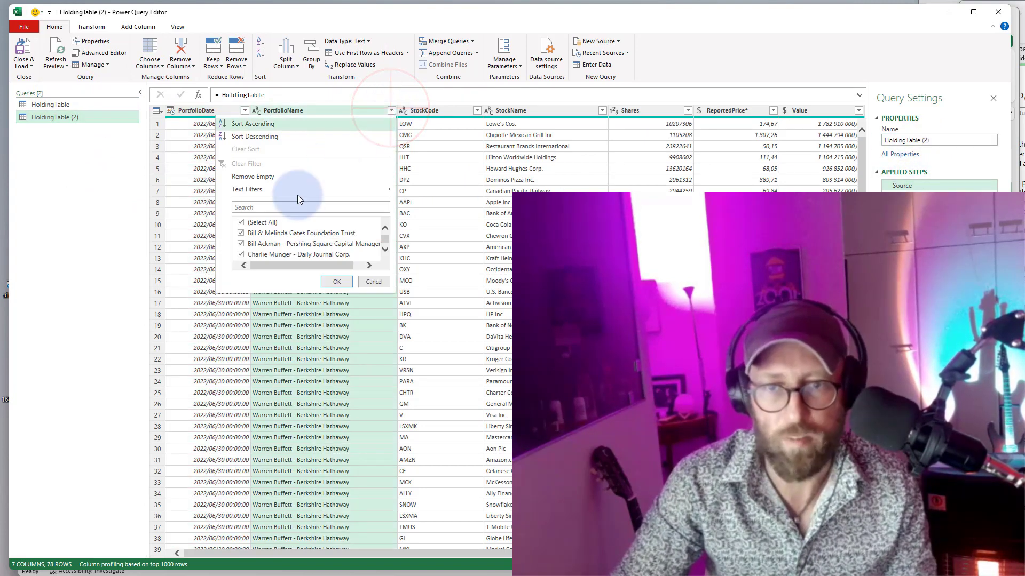
pyautogui.click(267, 222)
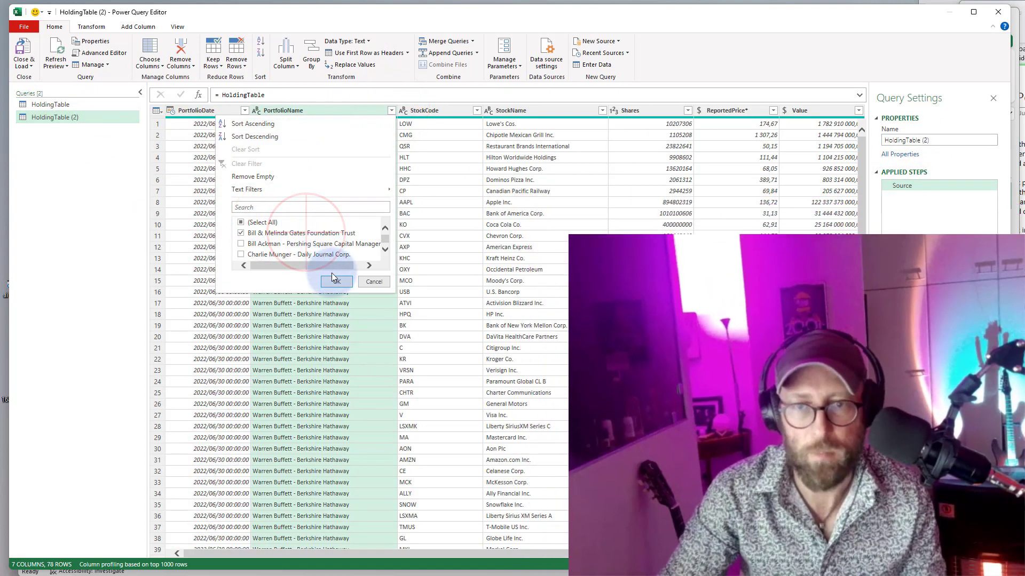
pyautogui.click(336, 282)
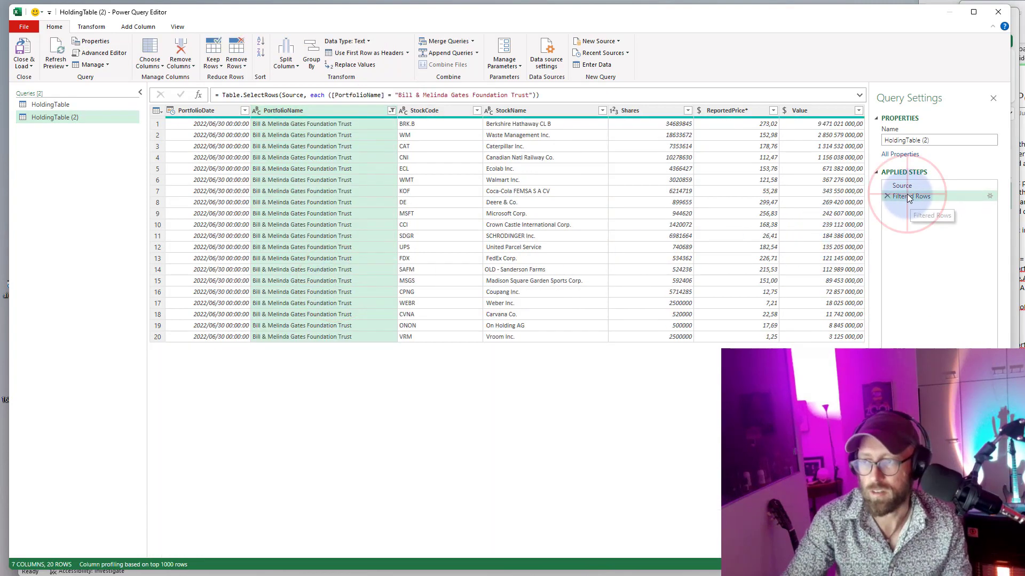
pyautogui.press('F2')
pyautogui.write('F')
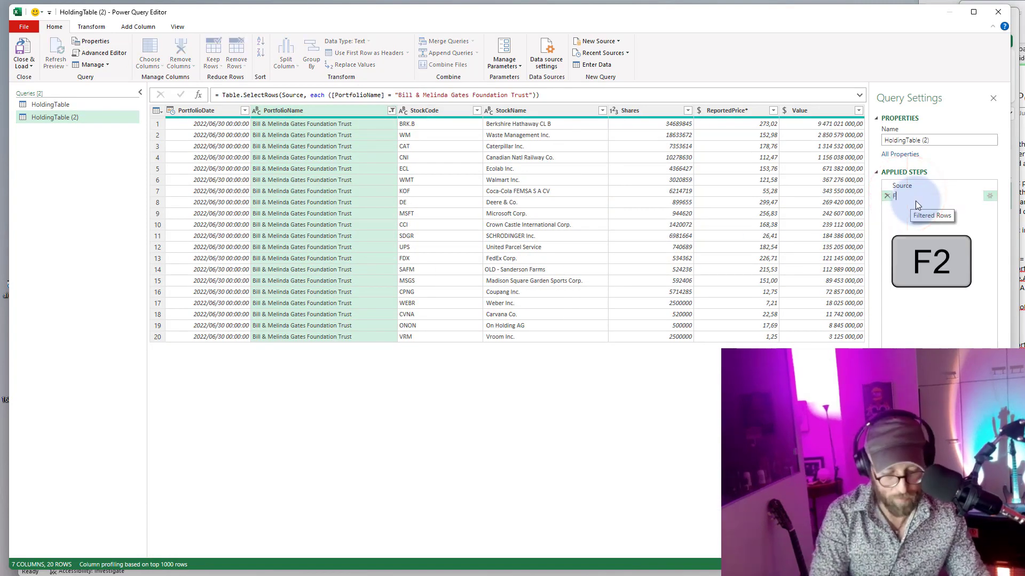
pyautogui.write('iltered')
pyautogui.press('Return')
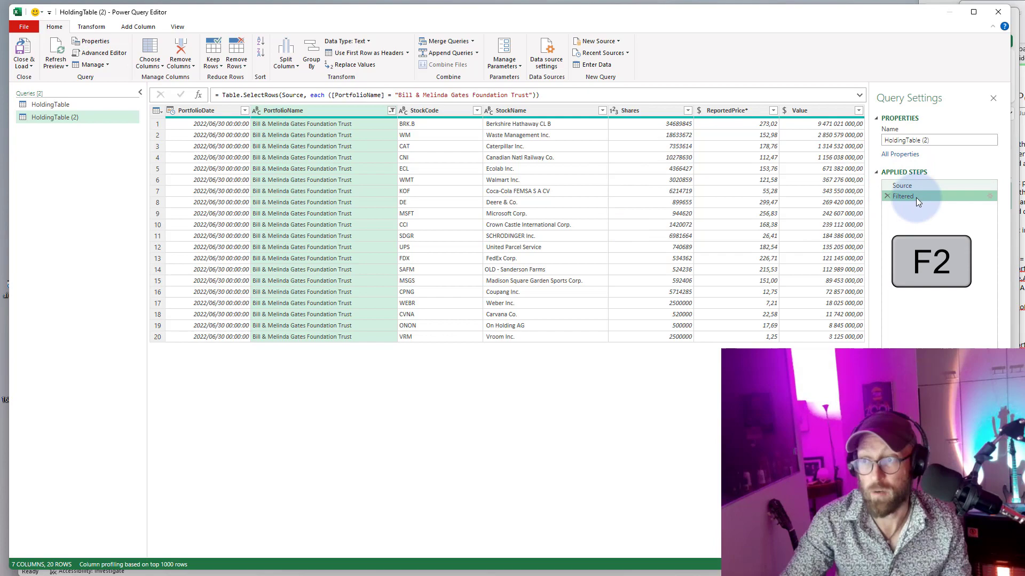
# Add a custom column with the formula List.Sum(Filtered[Value])
pyautogui.click(135, 29)
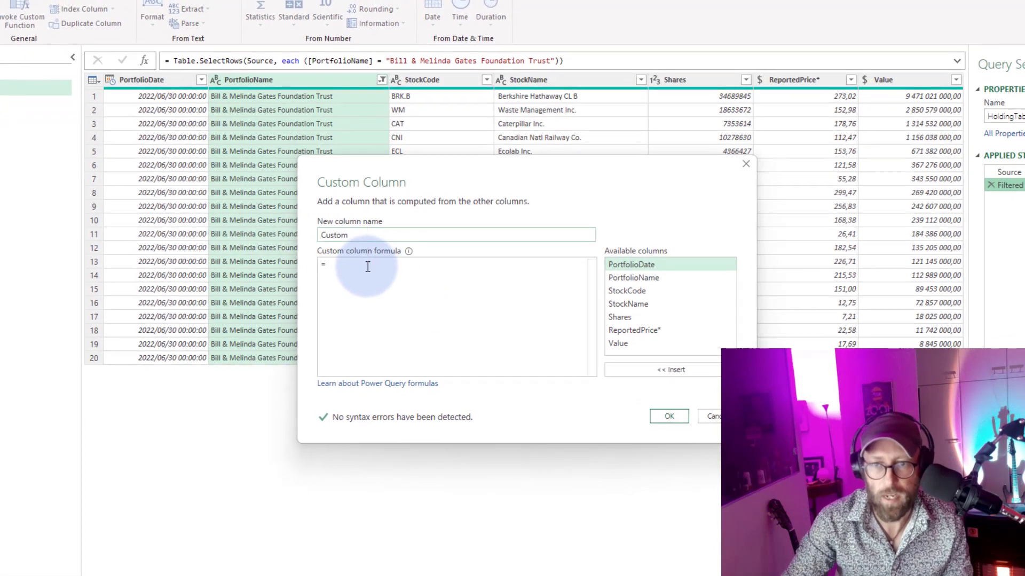
pyautogui.click(380, 263)
pyautogui.write('listsum')
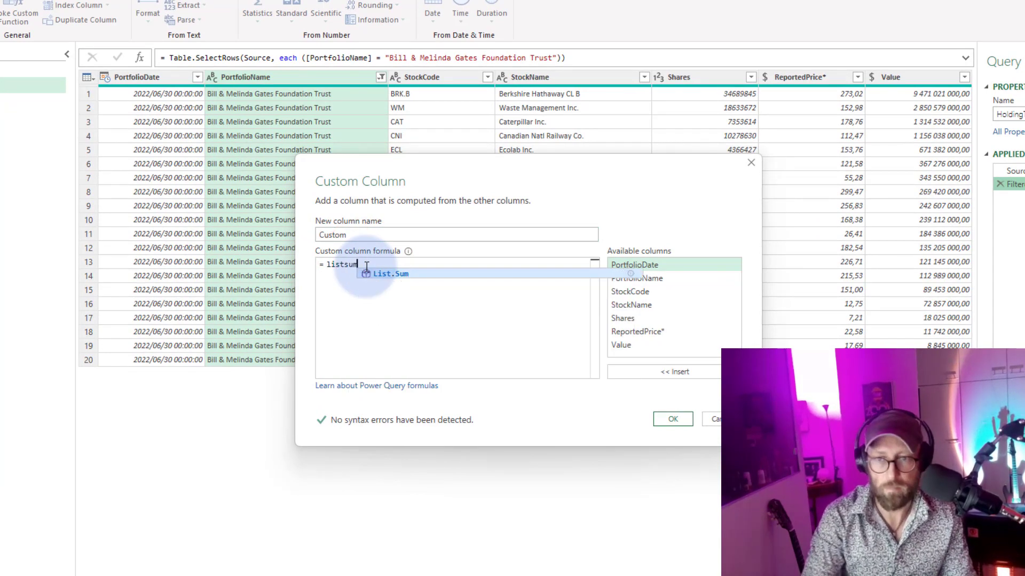
pyautogui.press('Tab')
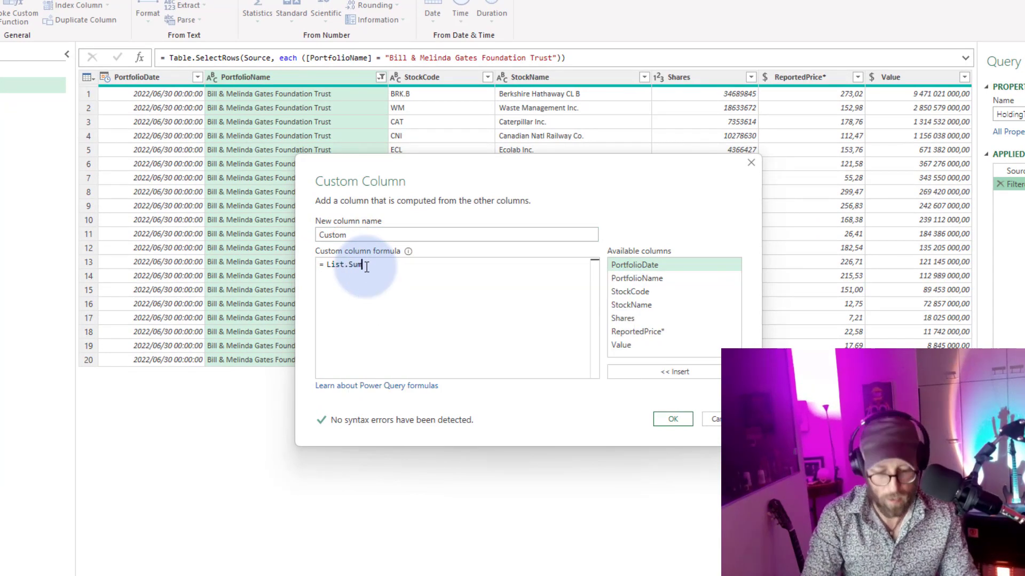
pyautogui.write('(')
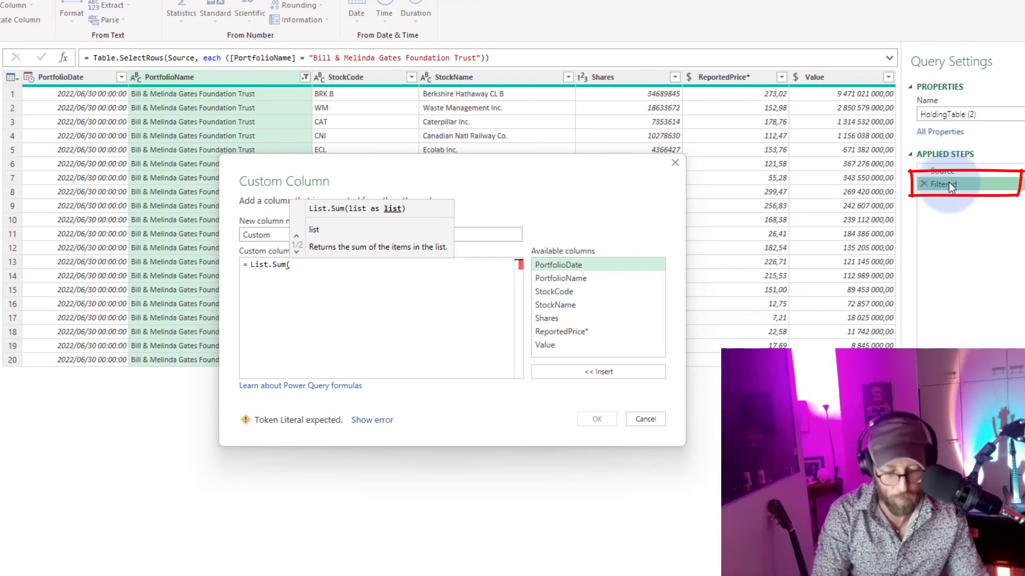
pyautogui.write('Filtered')
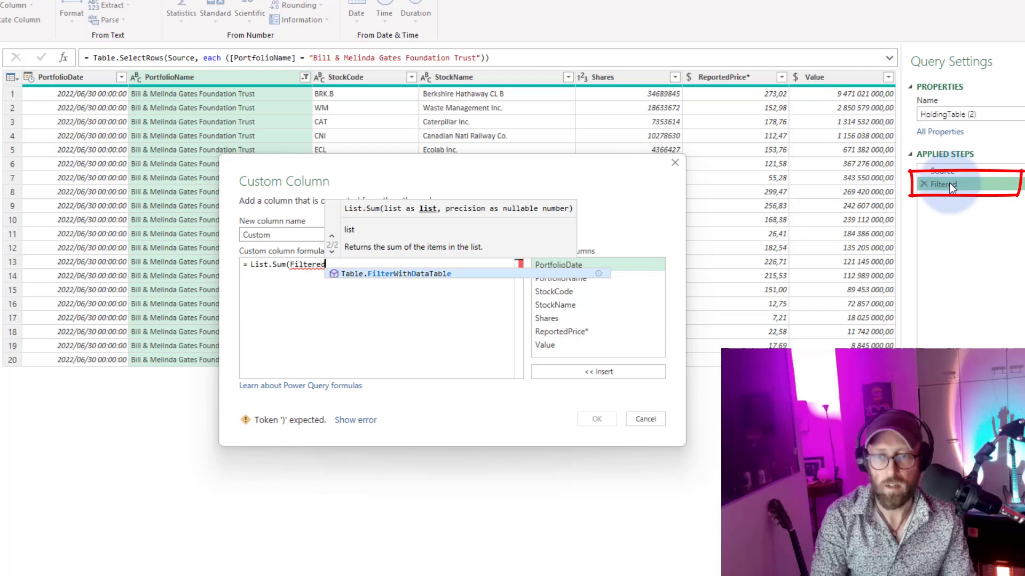
pyautogui.write('[')
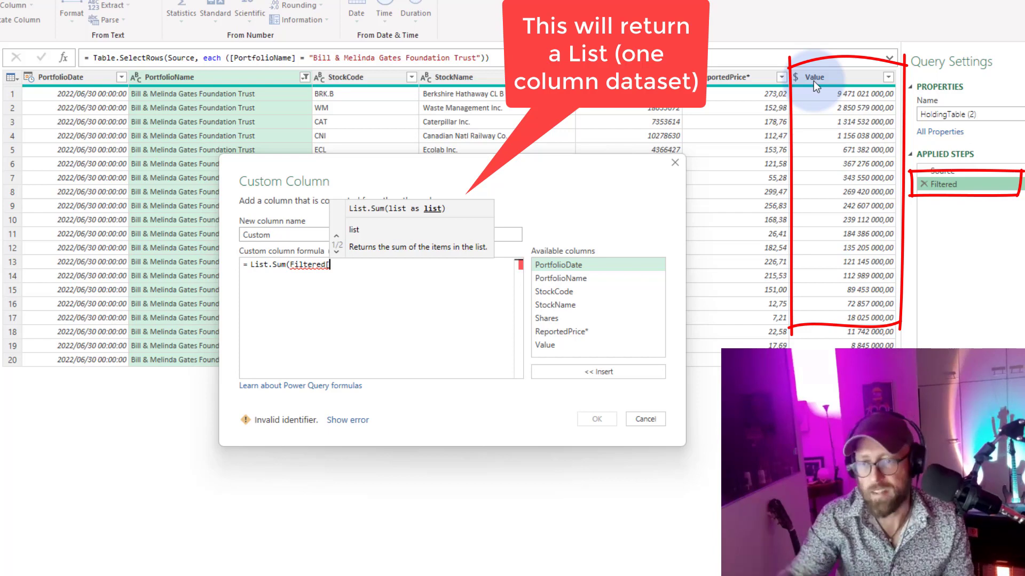
pyautogui.write('Value')
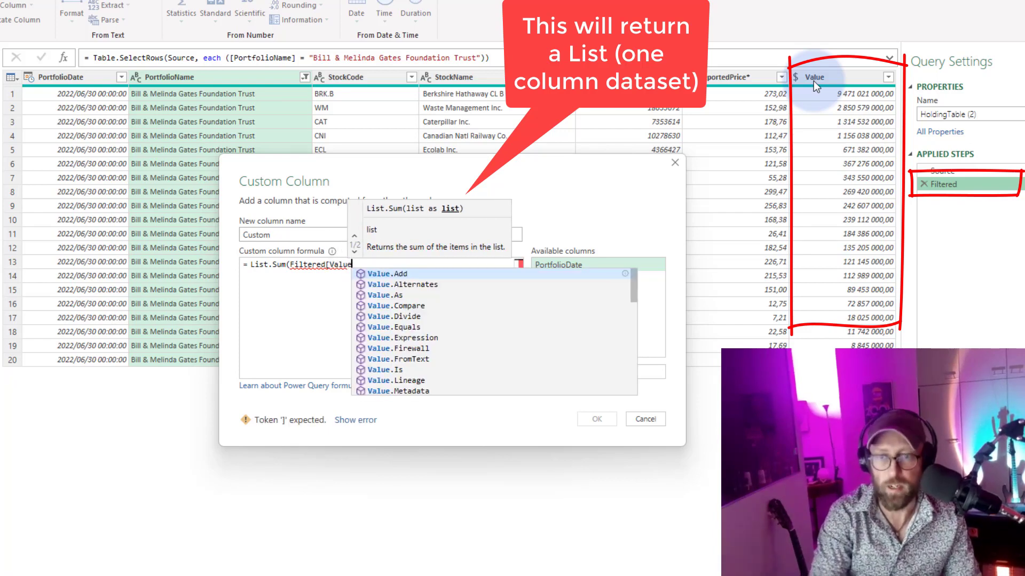
pyautogui.write('])')
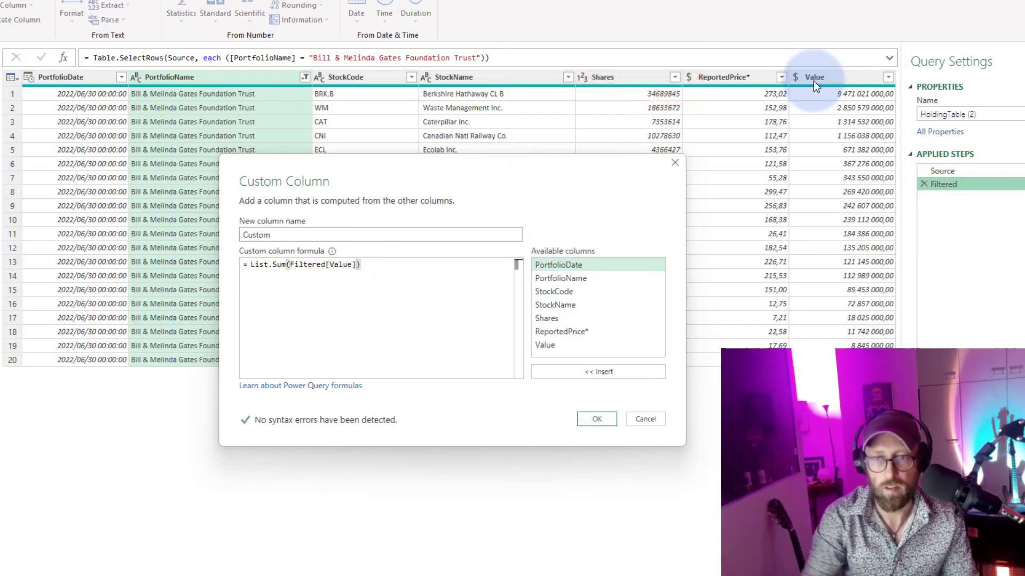
pyautogui.click(597, 419)
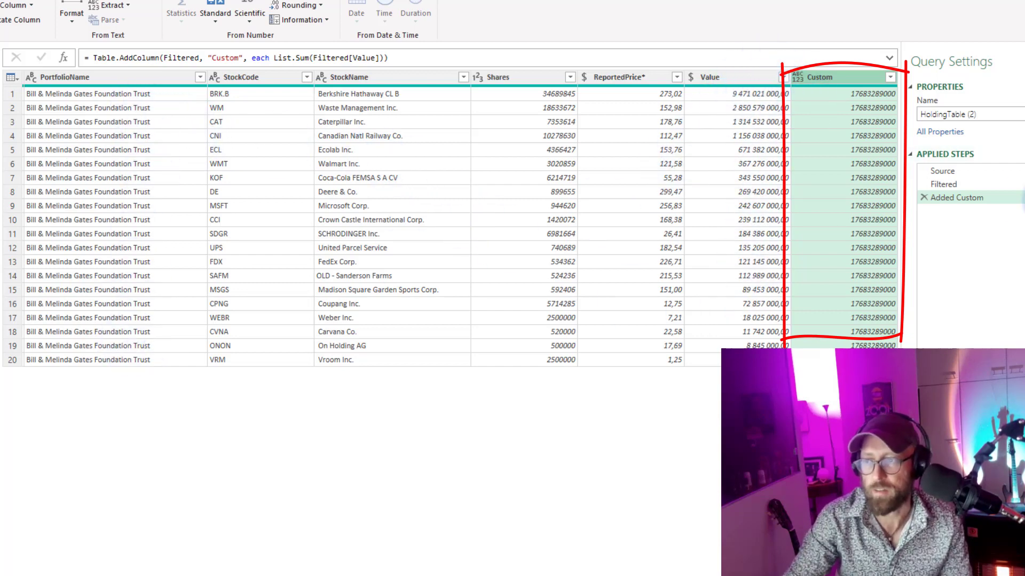
# Change the formula to [Value] / List.Sum(Filtered[Value]) and name the column % of Total
pyautogui.click(1020, 197)
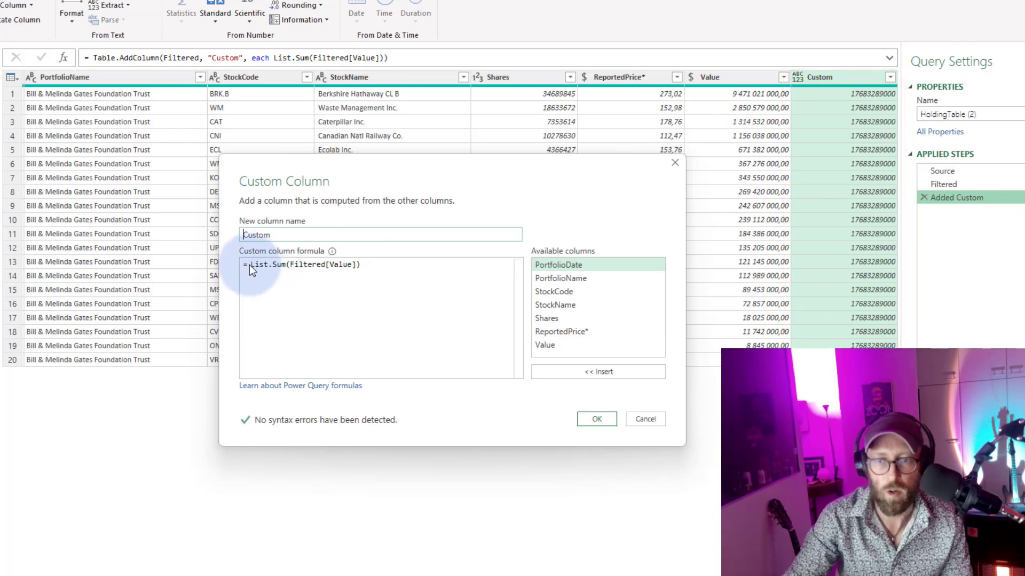
pyautogui.doubleClick(549, 346)
pyautogui.write('/')
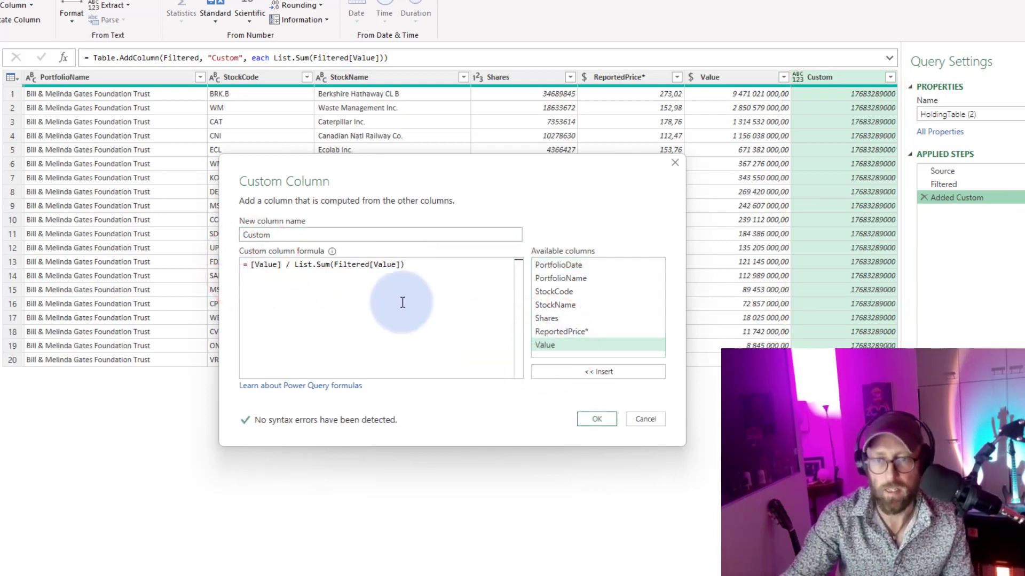
pyautogui.moveTo(293, 236); pyautogui.dragTo(194, 216)
pyautogui.write('% ')
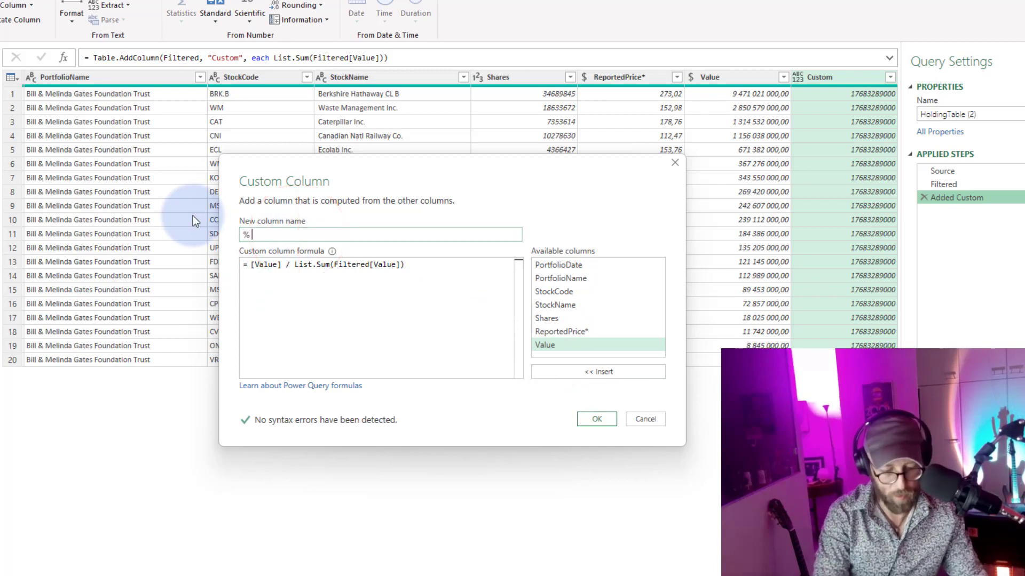
pyautogui.write('of Total')
pyautogui.press('Return')
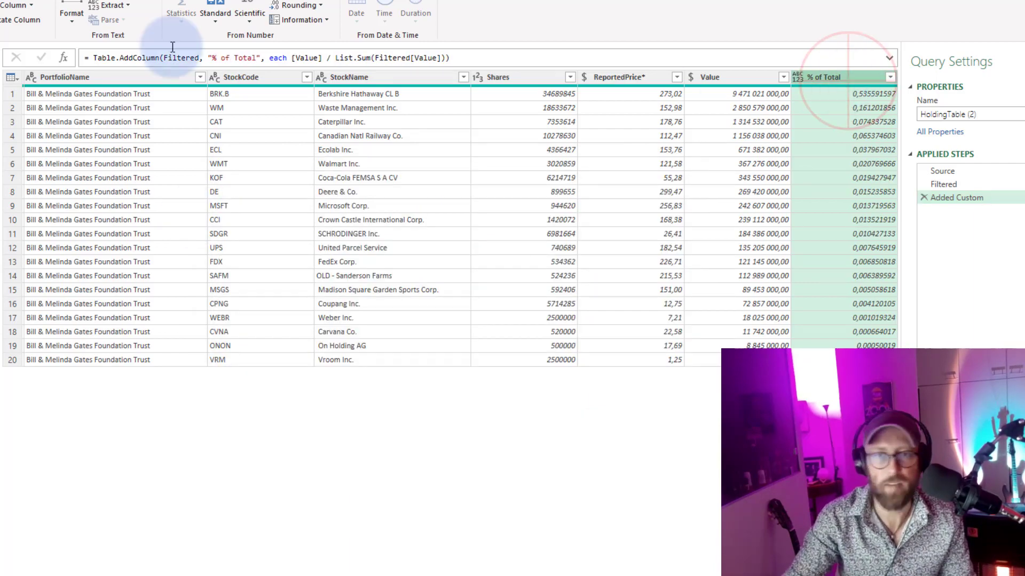
# Set the % of Total column's data type to Percentage
pyautogui.click(97, 28)
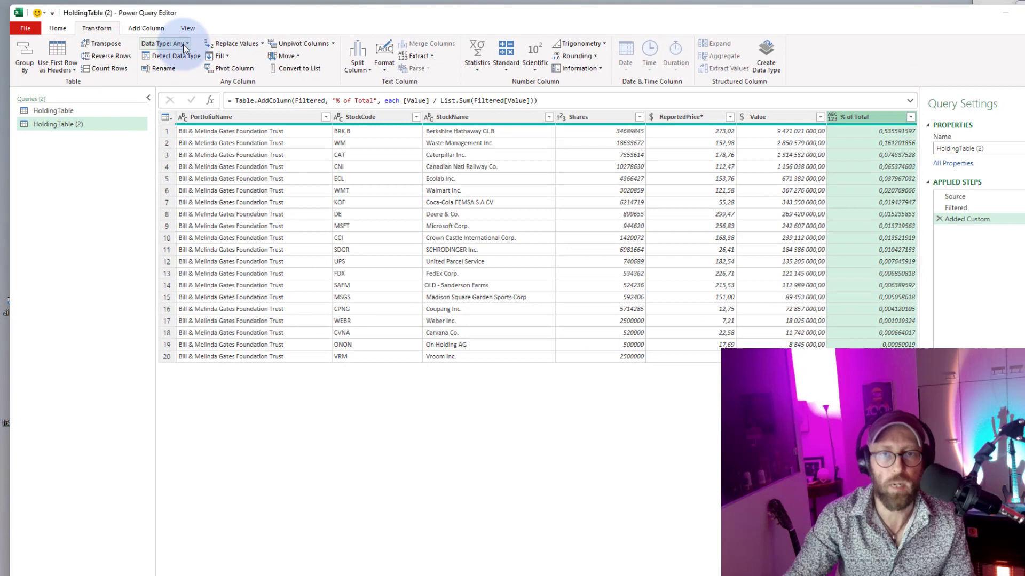
pyautogui.click(183, 44)
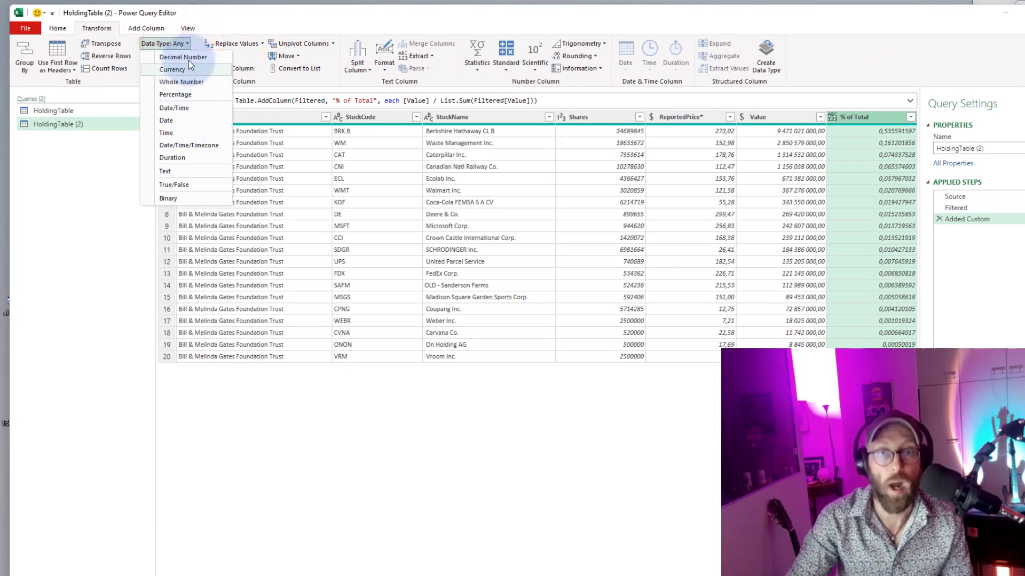
pyautogui.click(175, 94)
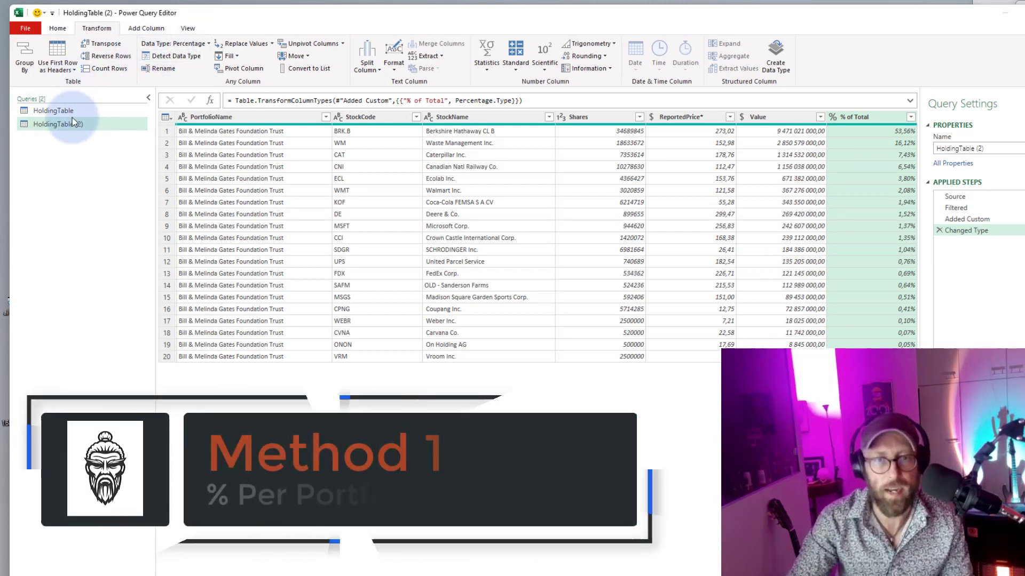
# Create HoldingTable (3) as a reference to the HoldingTable query
pyautogui.click(76, 110)
pyautogui.rightClick(76, 110)
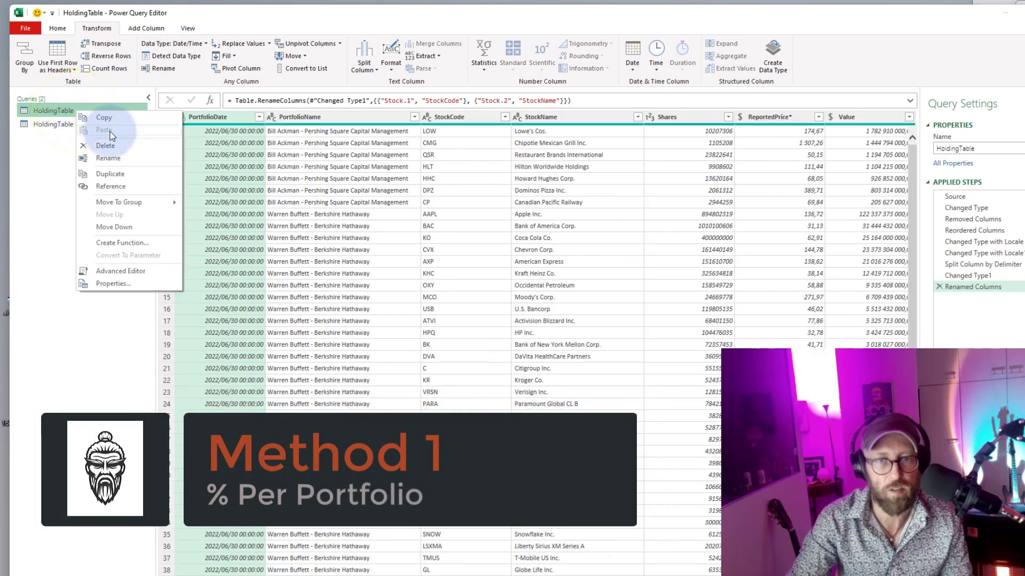
pyautogui.click(119, 186)
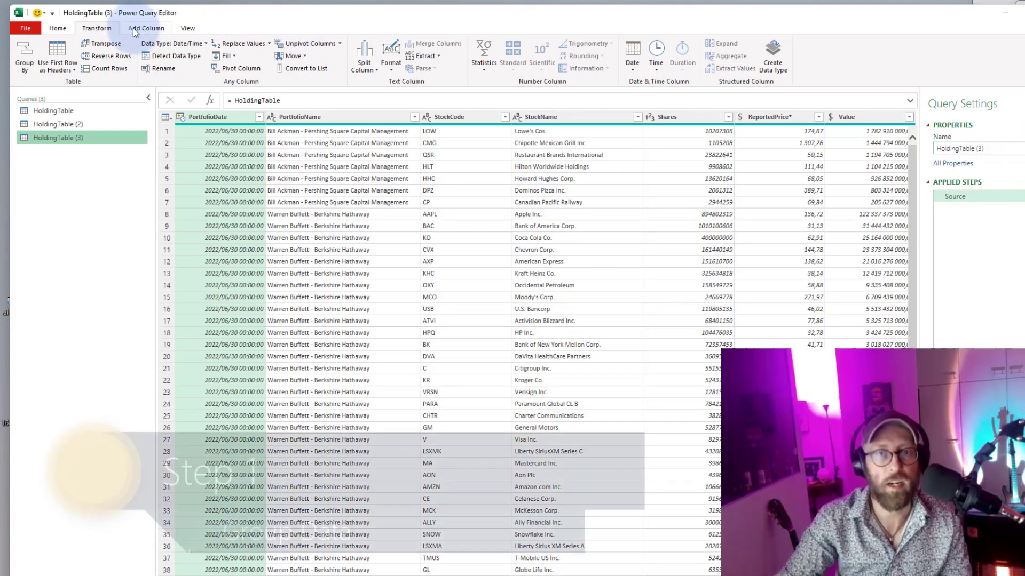
# Set up an advanced Group By on PortfolioName with TotalAmount as the Sum of Value
pyautogui.click(32, 50)
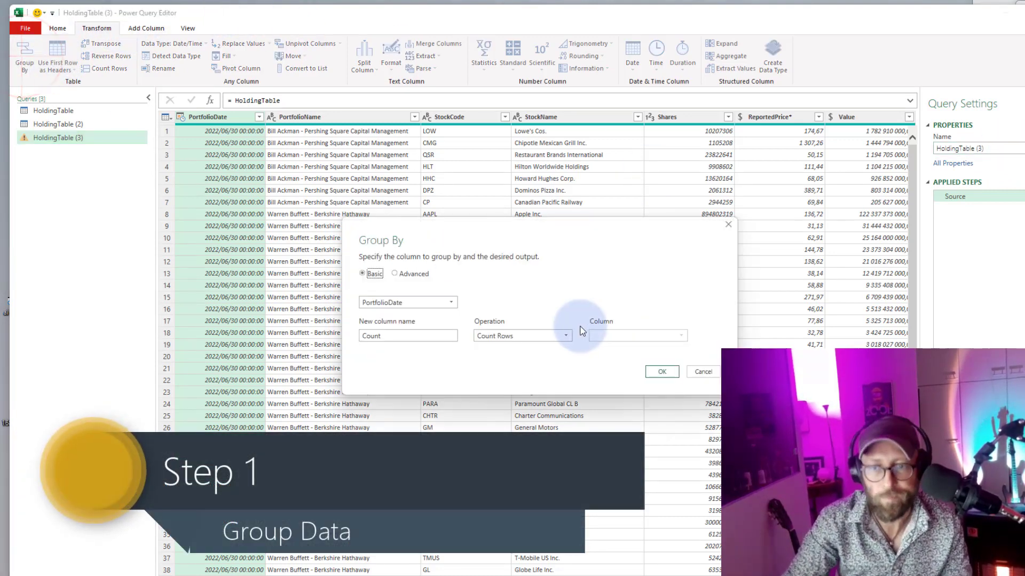
pyautogui.click(416, 274)
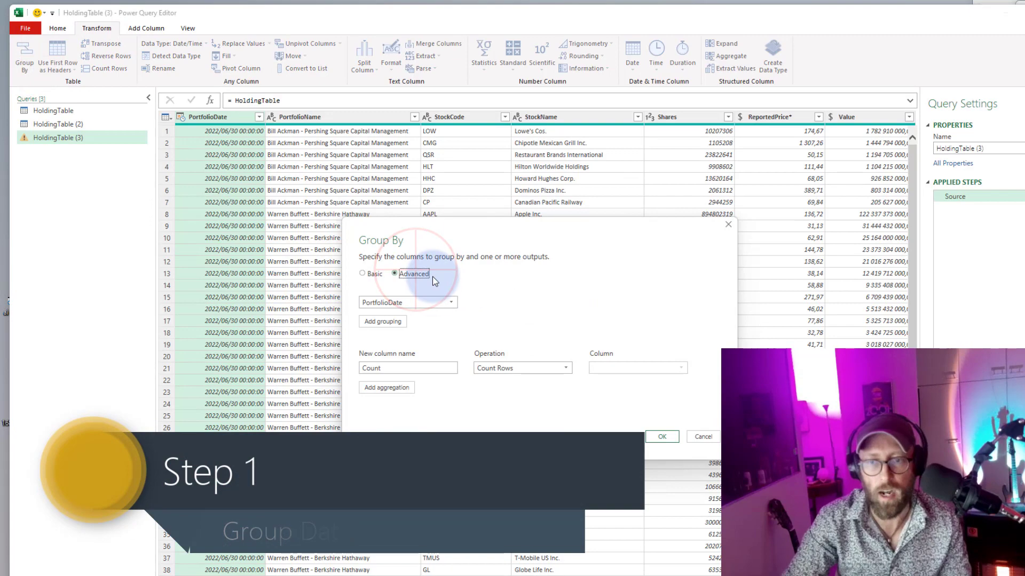
pyautogui.click(412, 300)
pyautogui.click(342, 310)
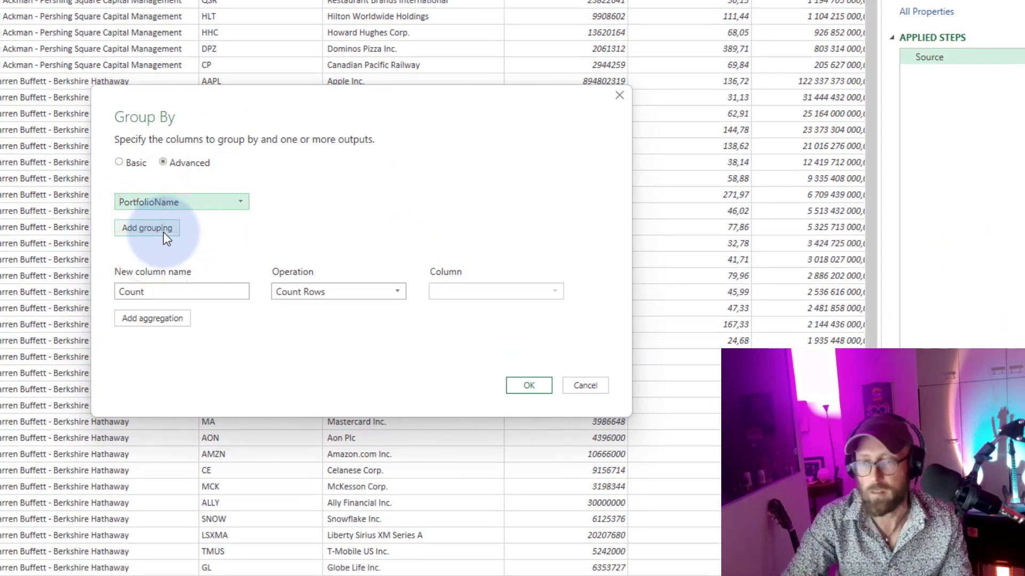
pyautogui.doubleClick(193, 292)
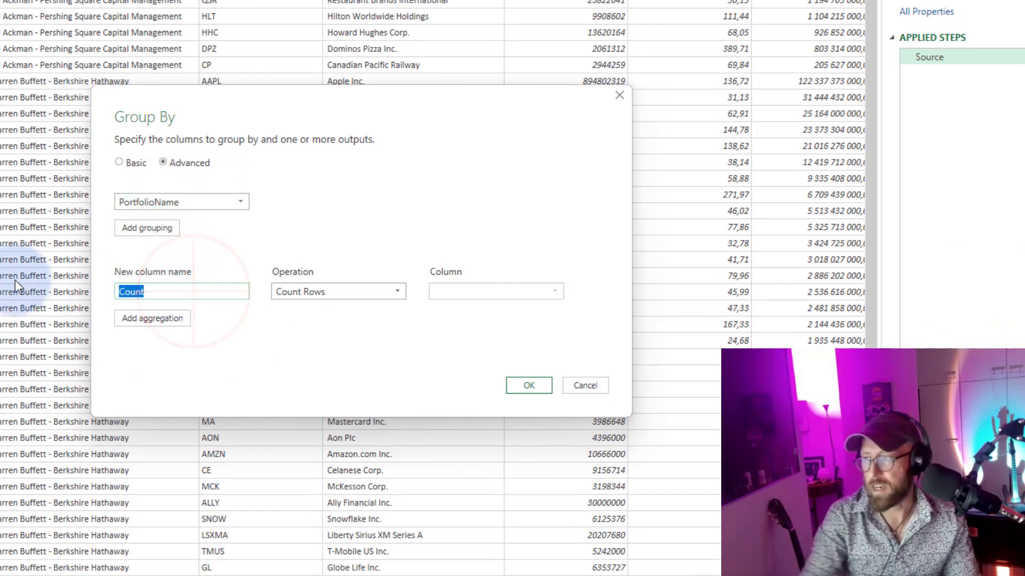
pyautogui.write('TotalAmount')
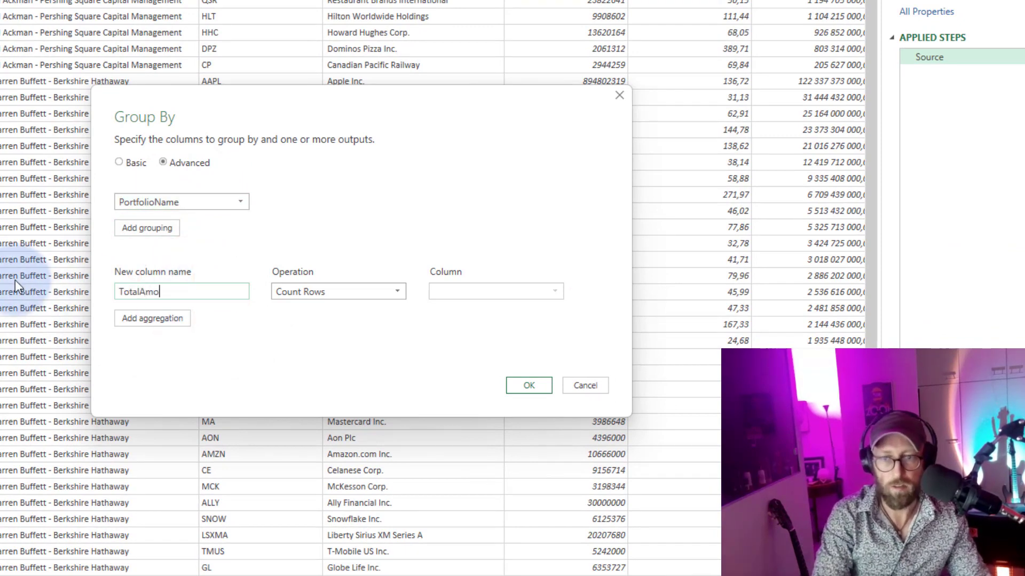
pyautogui.click(323, 293)
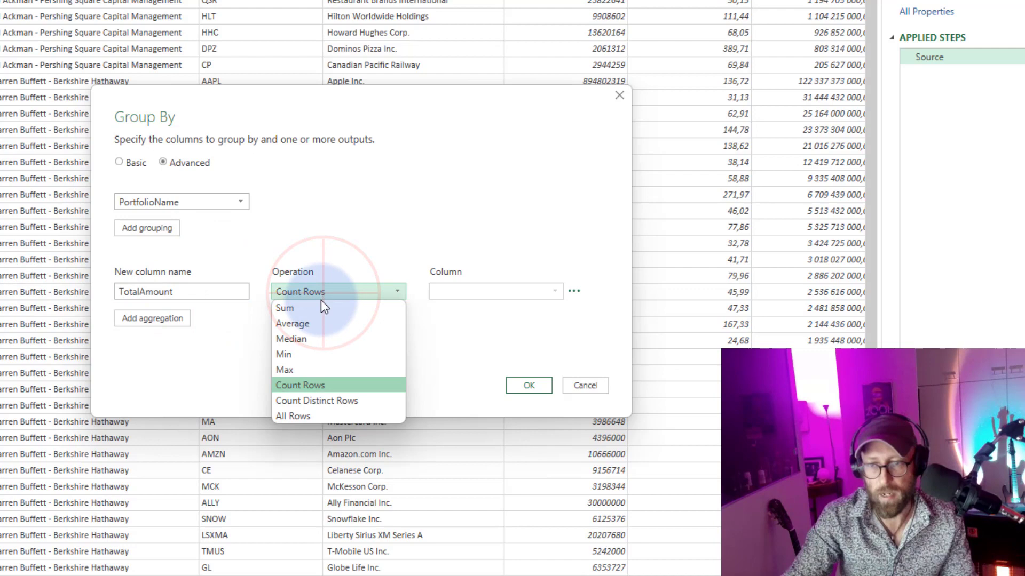
pyautogui.click(322, 300)
pyautogui.click(466, 292)
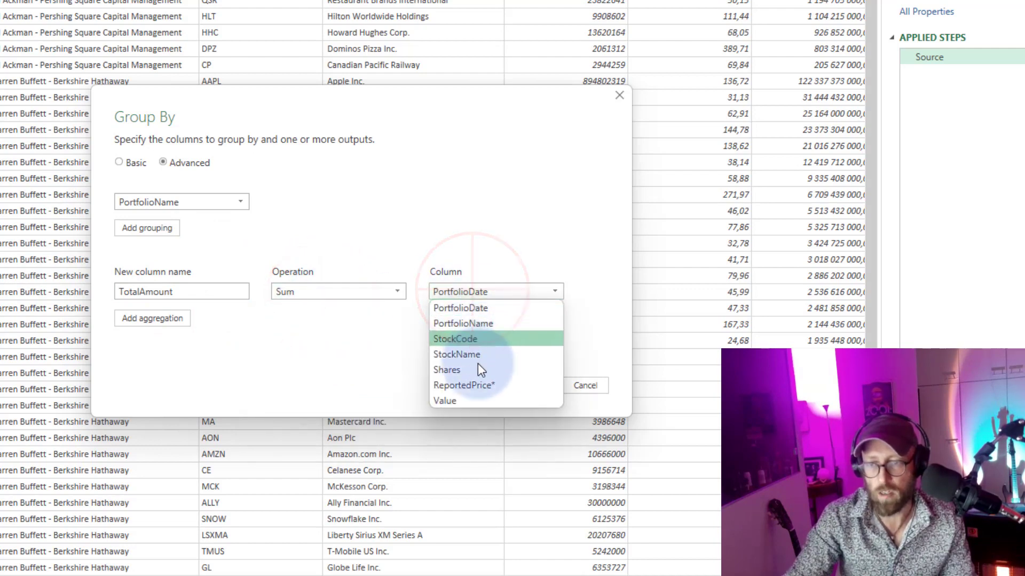
pyautogui.click(473, 400)
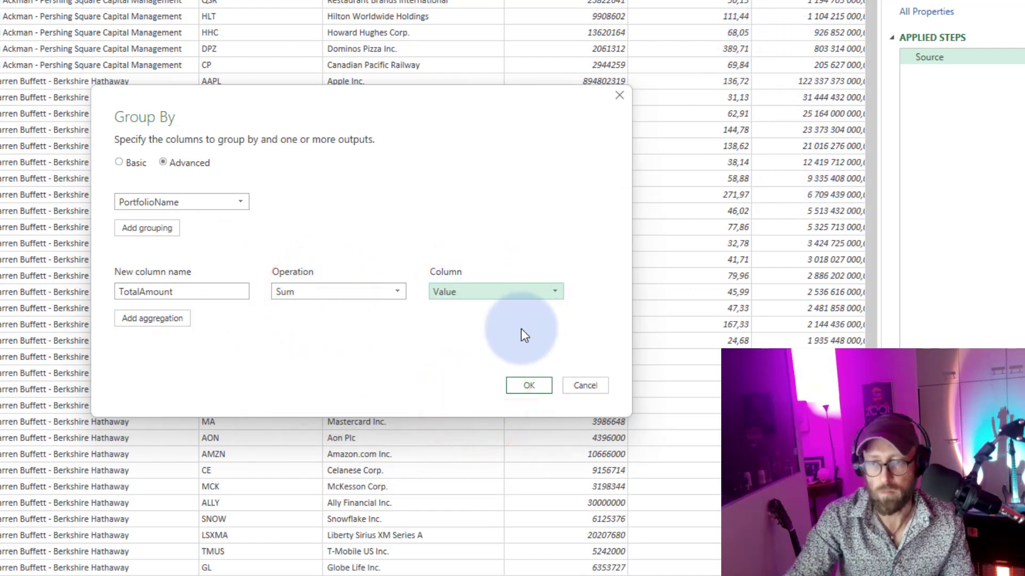
# Add a details aggregation holding All Rows and apply the grouping
pyautogui.click(165, 317)
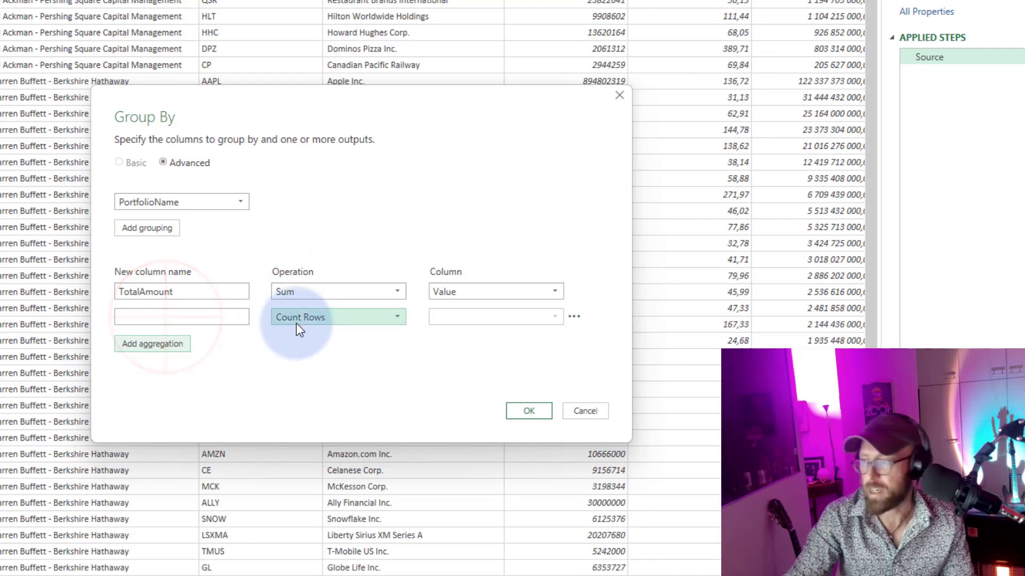
pyautogui.click(174, 311)
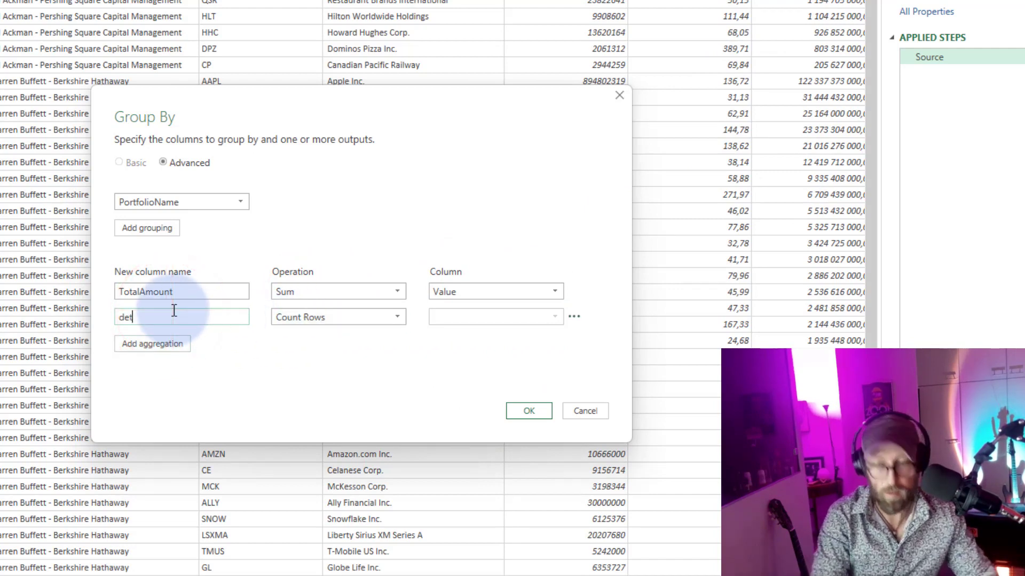
pyautogui.click(314, 317)
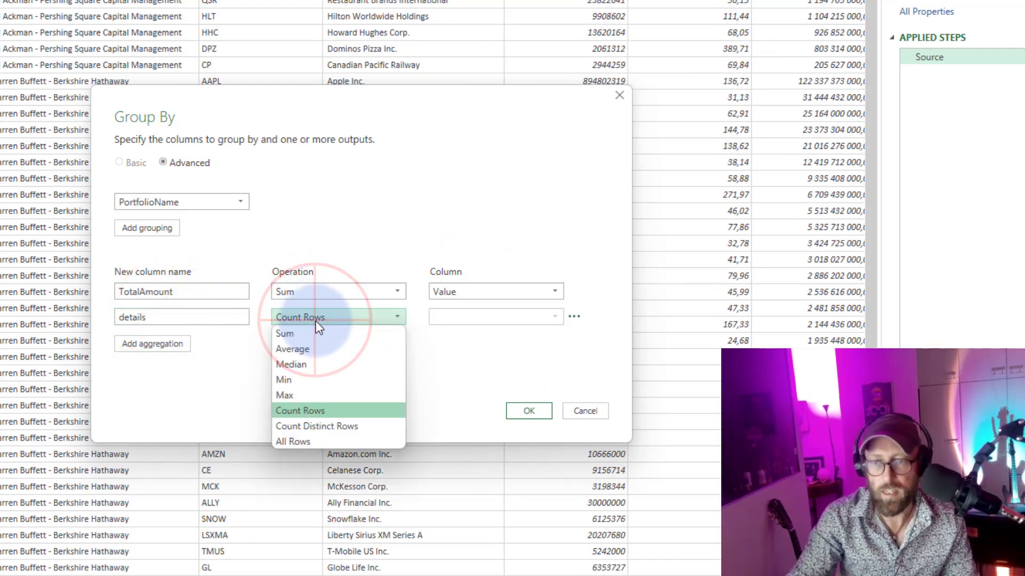
pyautogui.click(322, 440)
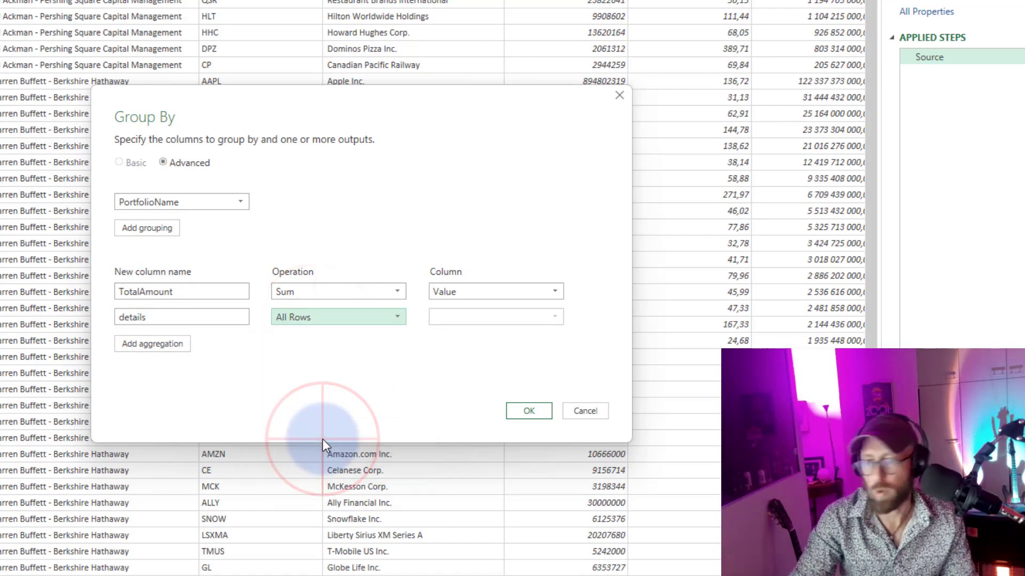
pyautogui.click(520, 412)
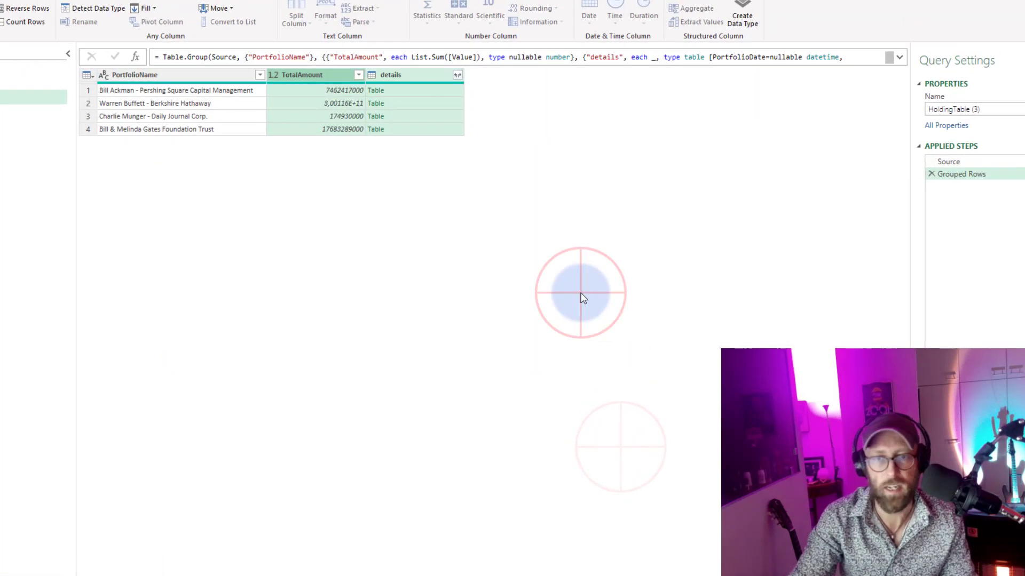
# Inspect the four grouped portfolio names, their TotalAmount values and nested details tables
pyautogui.click(233, 89)
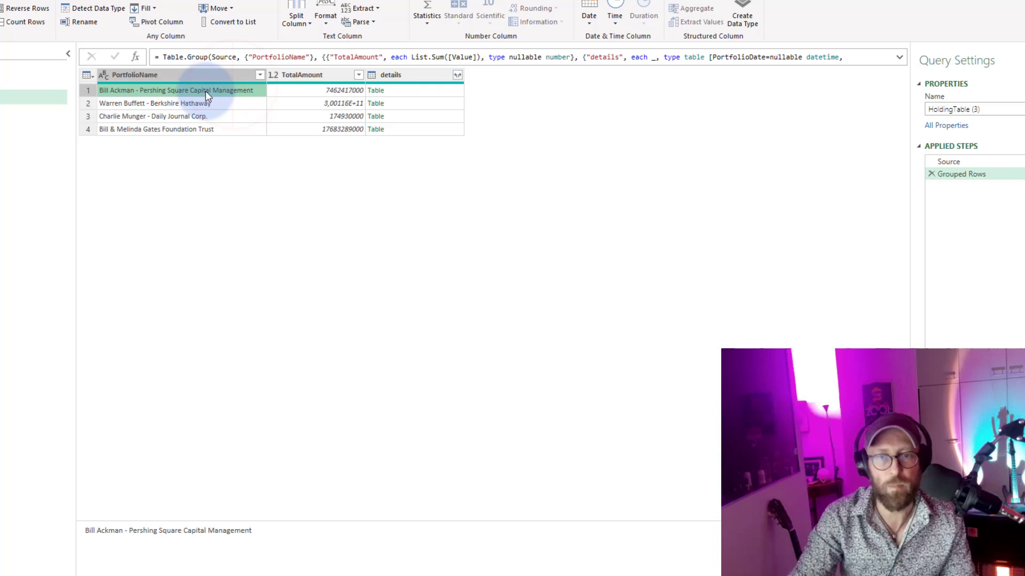
pyautogui.click(215, 107)
pyautogui.click(213, 119)
pyautogui.click(214, 128)
pyautogui.click(299, 91)
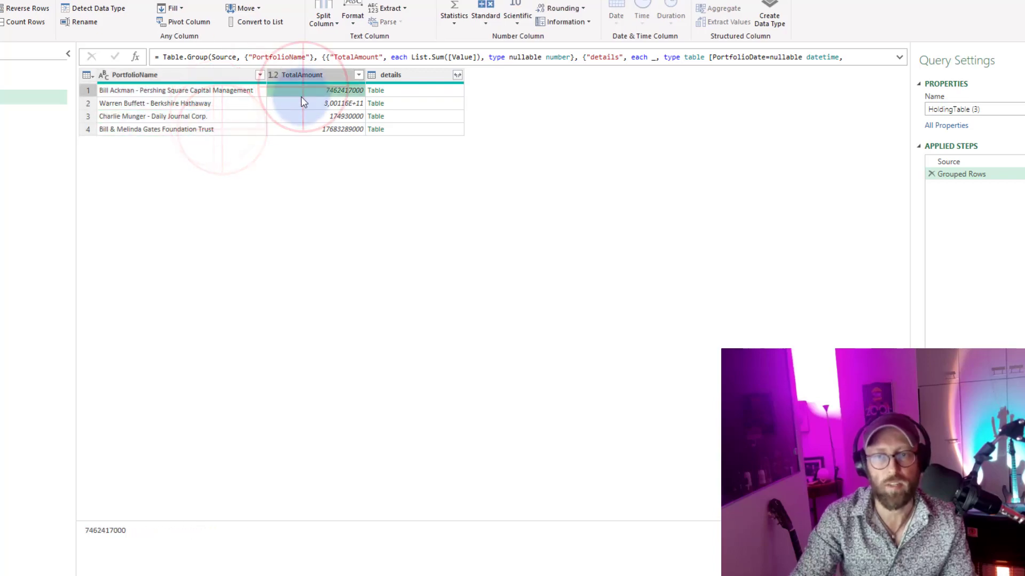
pyautogui.click(301, 104)
pyautogui.click(302, 111)
pyautogui.click(415, 91)
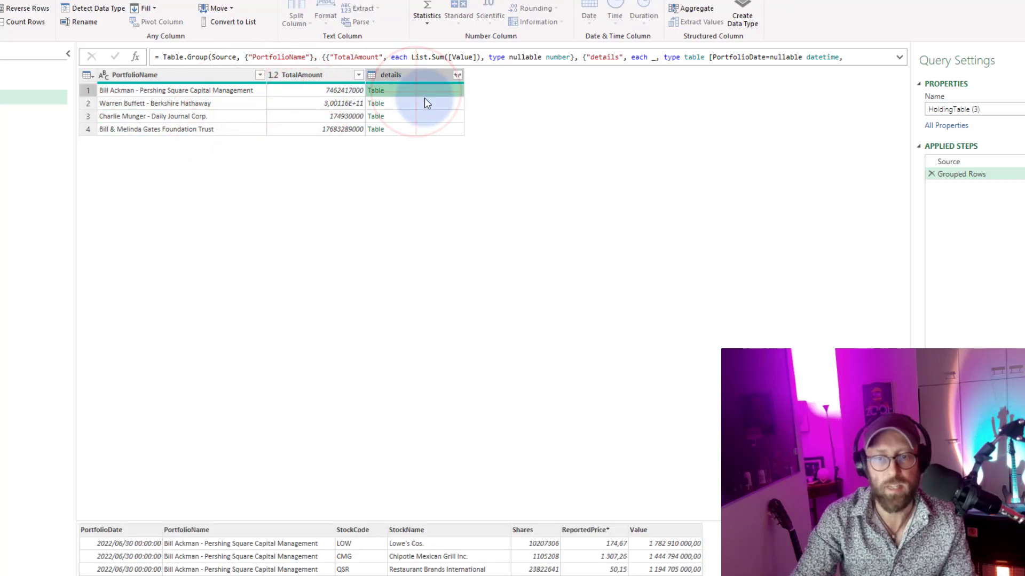
pyautogui.click(428, 104)
pyautogui.click(431, 116)
pyautogui.click(433, 129)
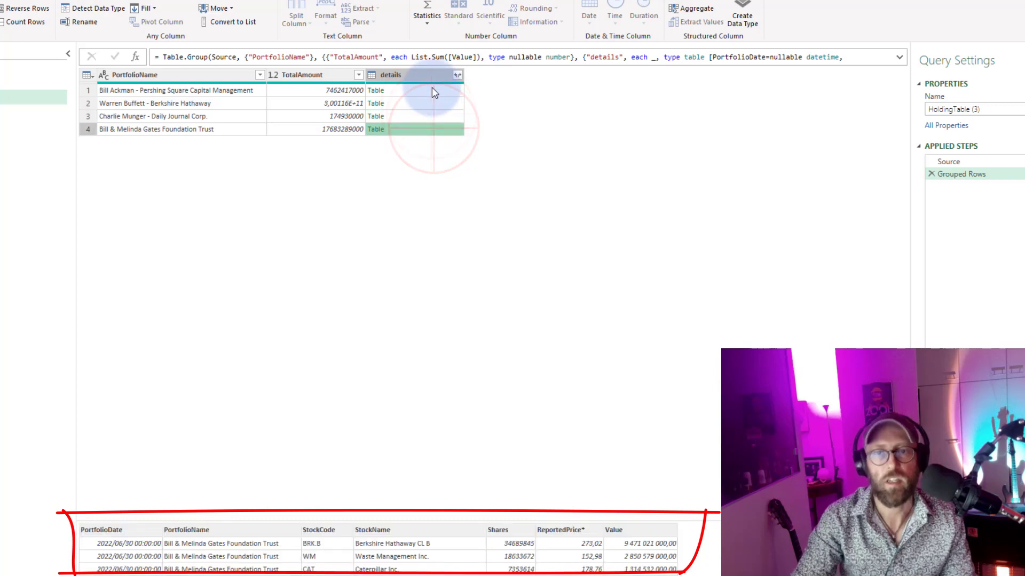
pyautogui.click(432, 89)
pyautogui.click(432, 104)
pyautogui.click(432, 116)
pyautogui.click(432, 128)
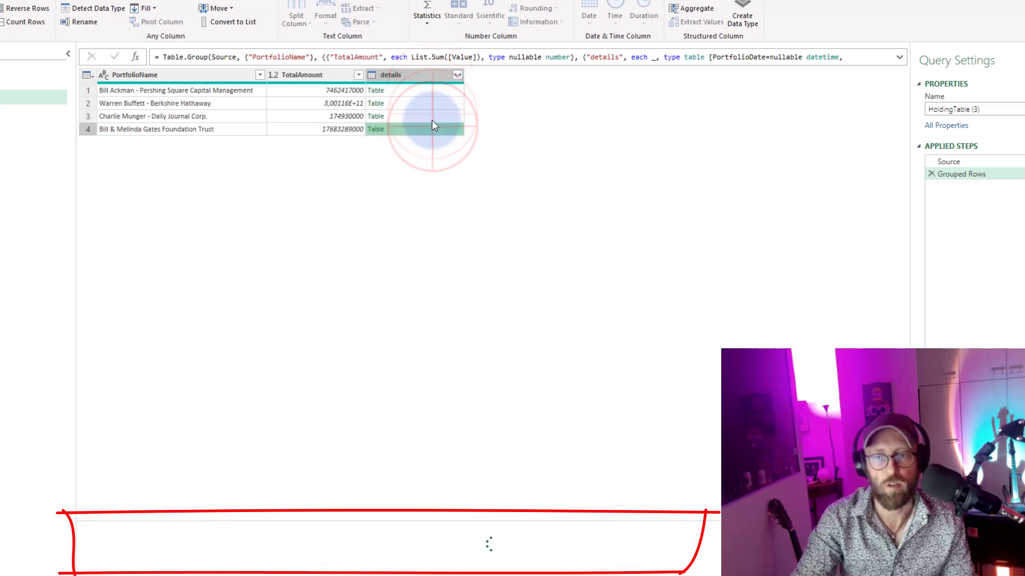
pyautogui.click(430, 116)
# Expand the details column excluding PortfolioName, without the original column name prefix
pyautogui.click(457, 75)
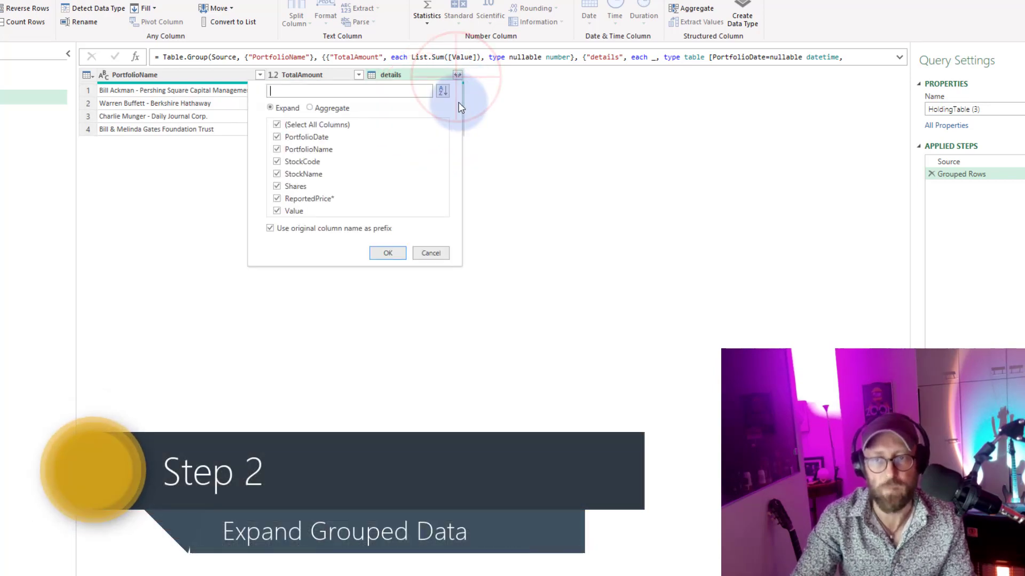
pyautogui.click(321, 152)
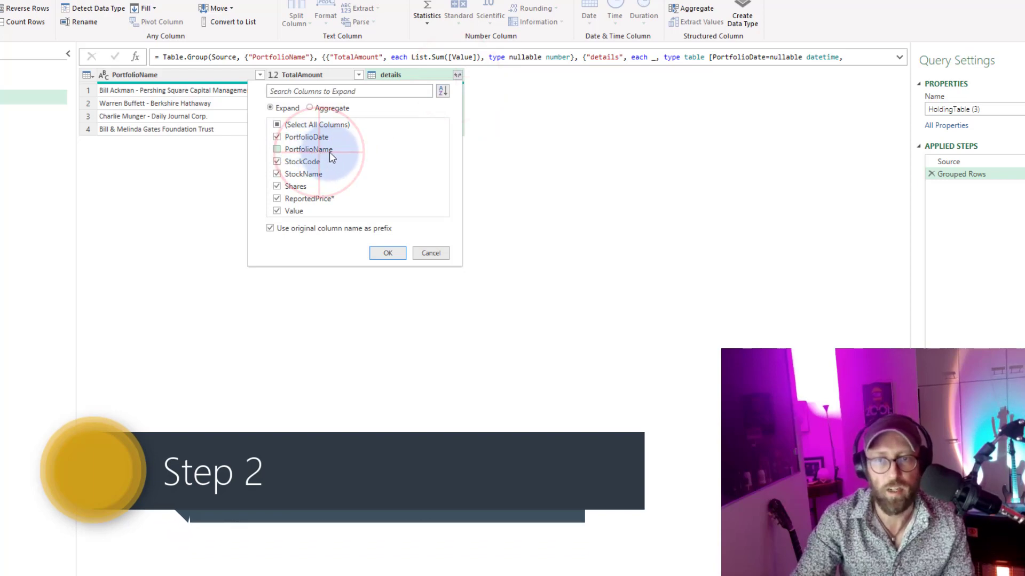
pyautogui.click(303, 228)
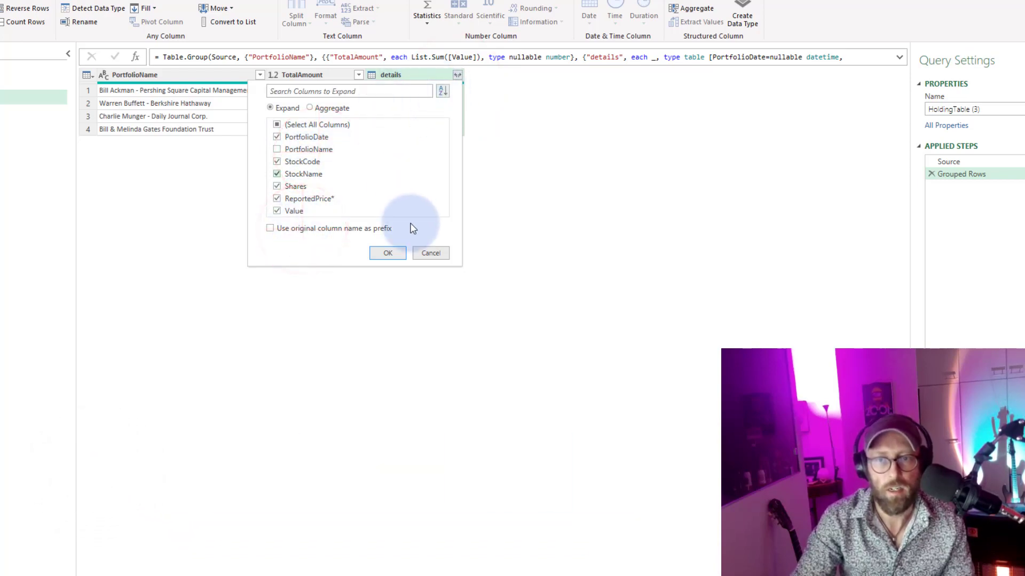
pyautogui.click(395, 253)
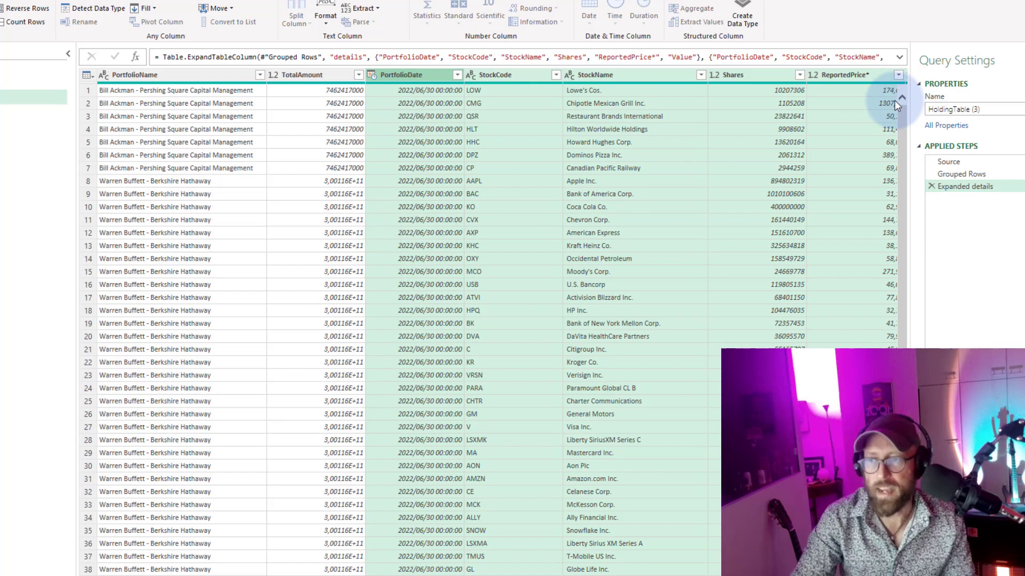
pyautogui.hscroll(3, 567, 556)
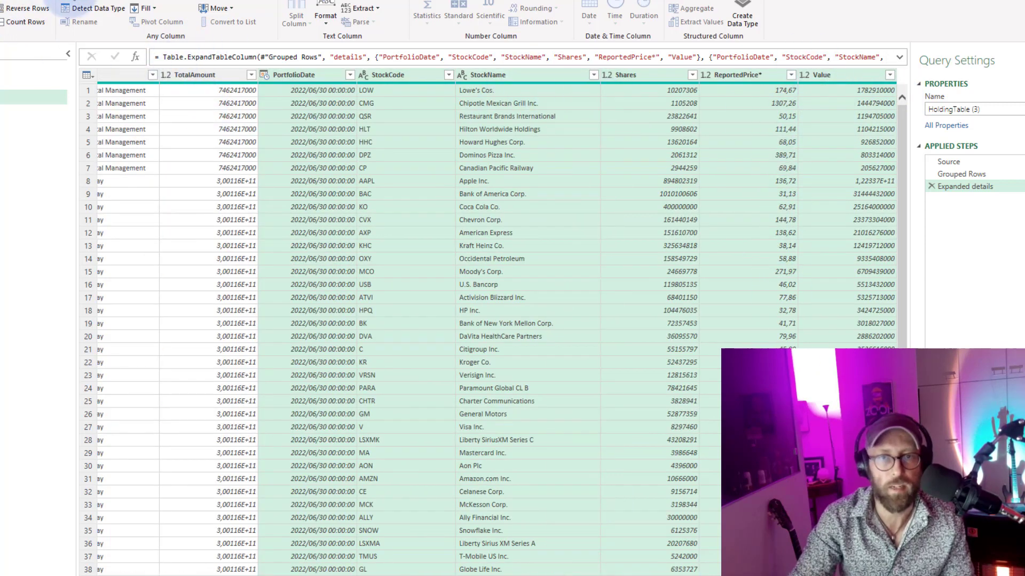
# Add a % of Total custom column with the formula [Value] / [TotalAmount]
pyautogui.click(6, 16)
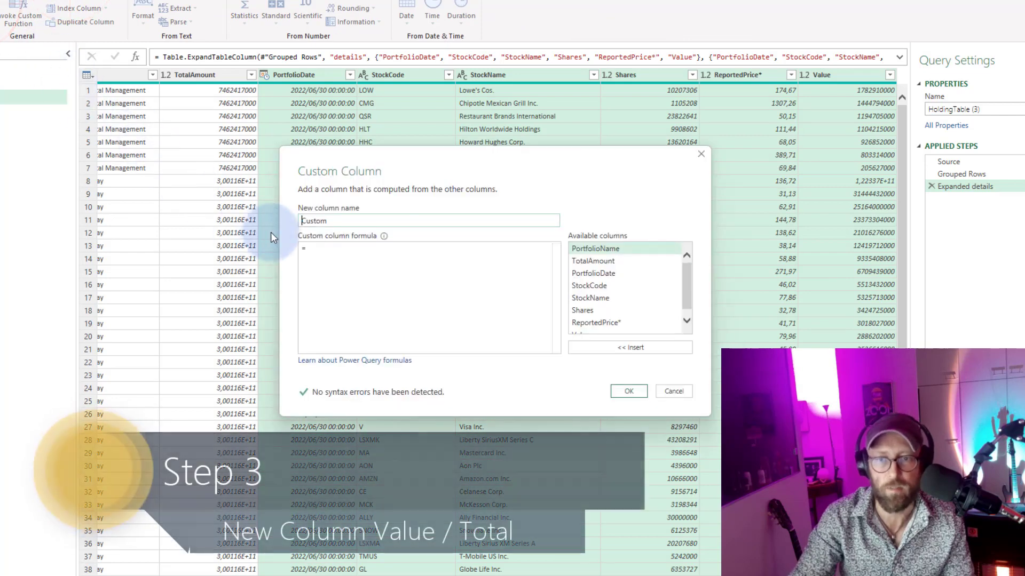
pyautogui.click(301, 224)
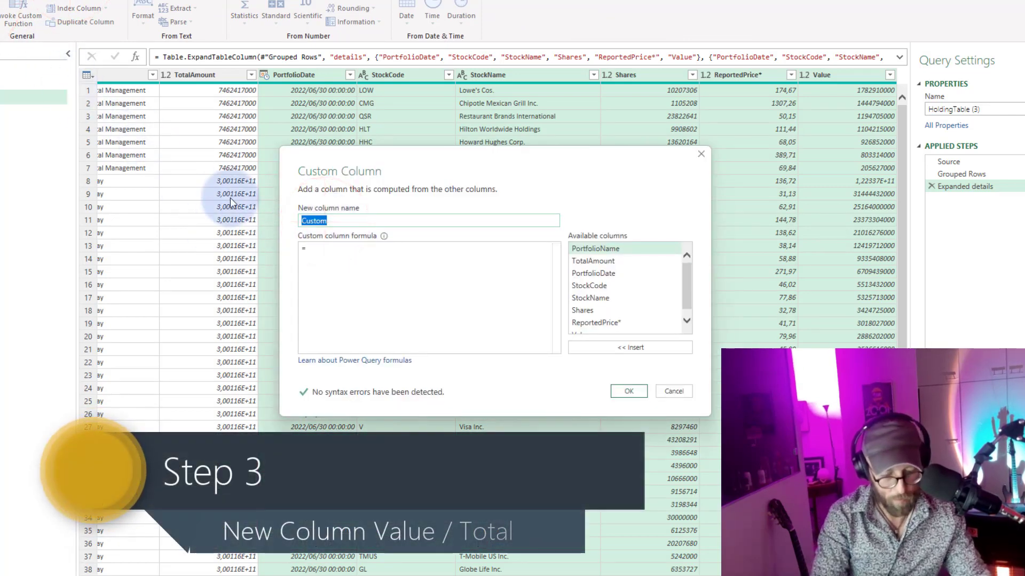
pyautogui.write('% of Total')
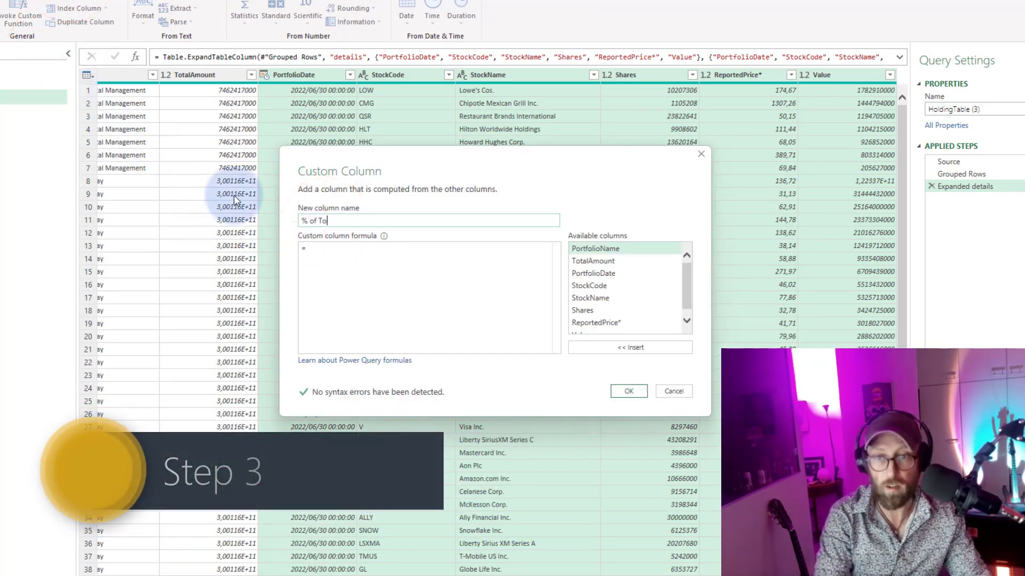
pyautogui.click(355, 250)
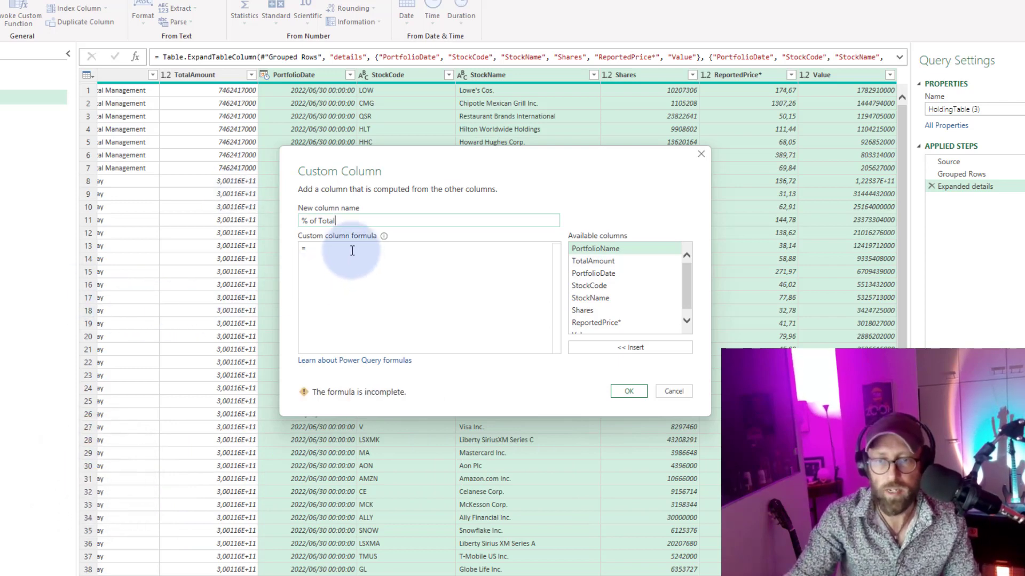
pyautogui.click(687, 320)
pyautogui.doubleClick(610, 331)
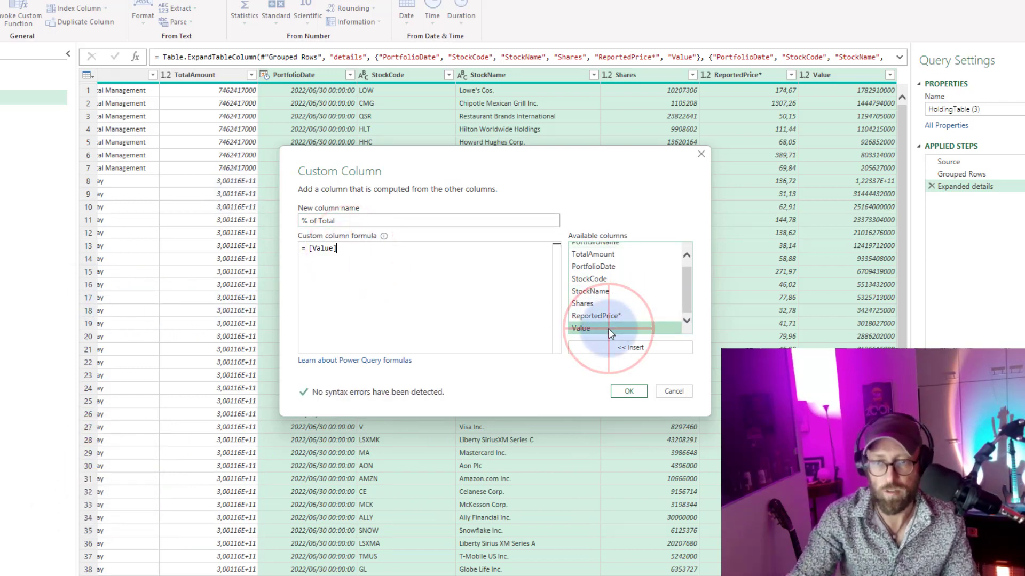
pyautogui.scroll(1, 635, 309)
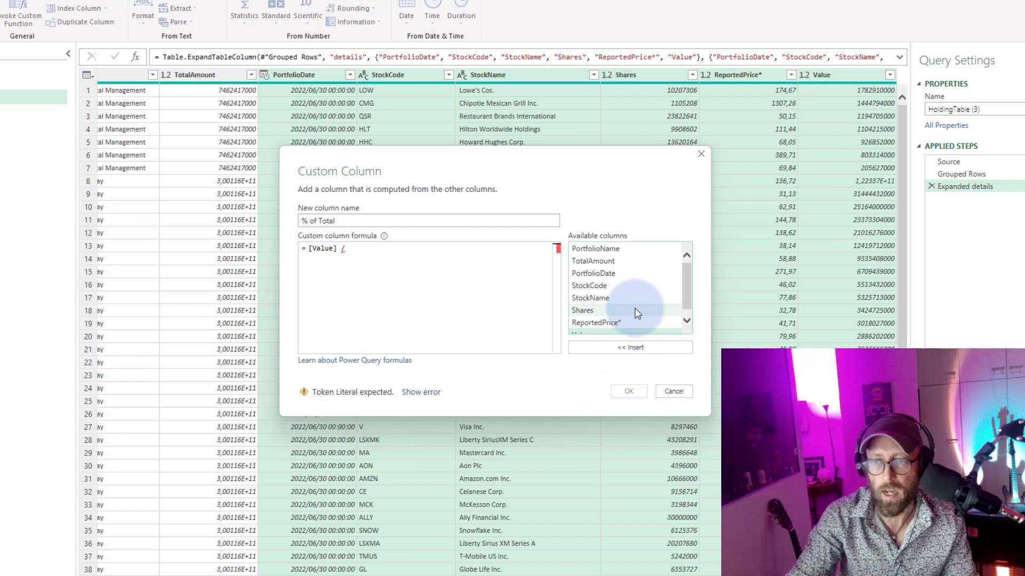
pyautogui.doubleClick(622, 260)
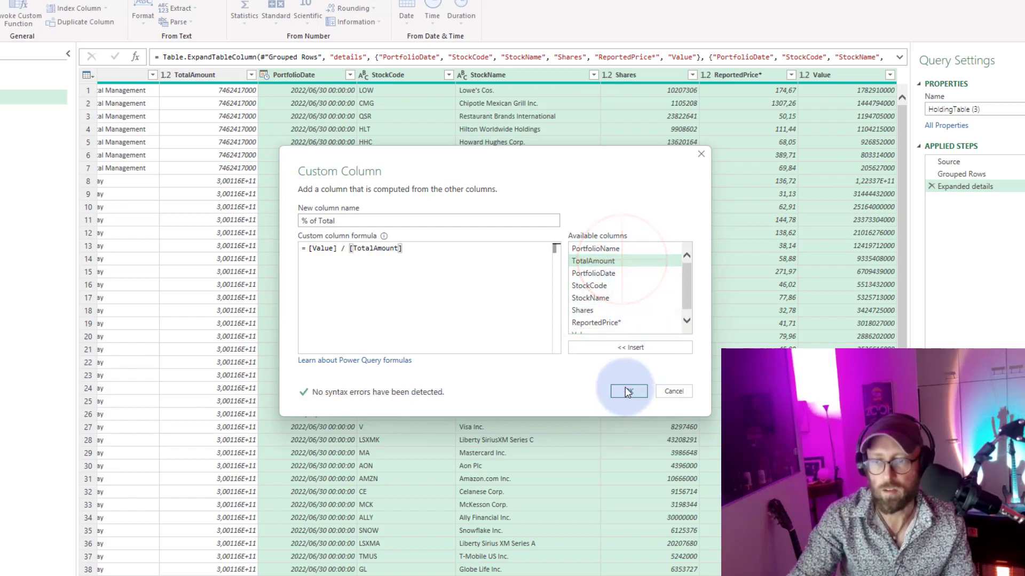
pyautogui.click(628, 390)
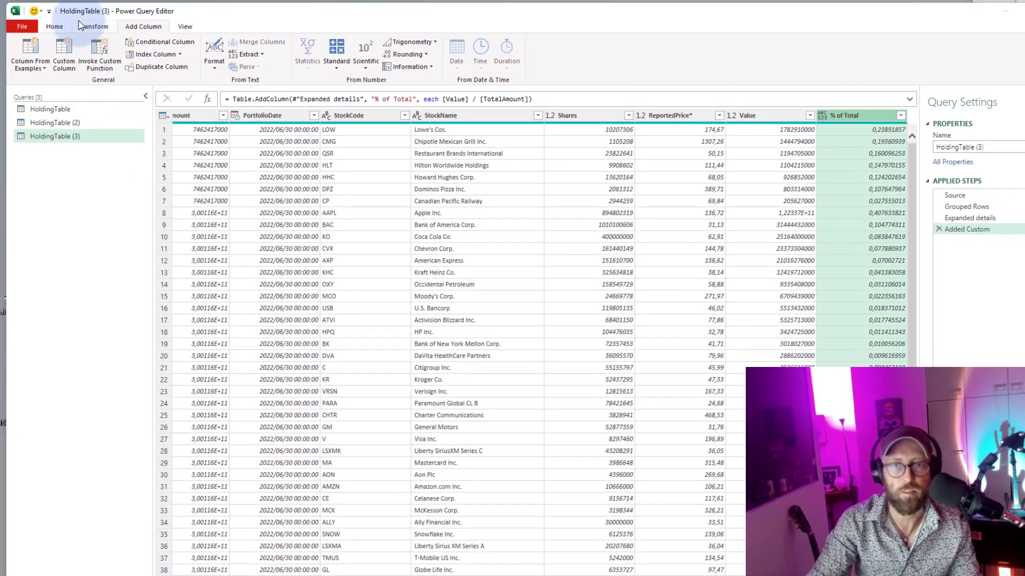
# Change the % of Total column's data type to Percentage
pyautogui.click(34, 0)
pyautogui.click(104, 7)
pyautogui.click(118, 62)
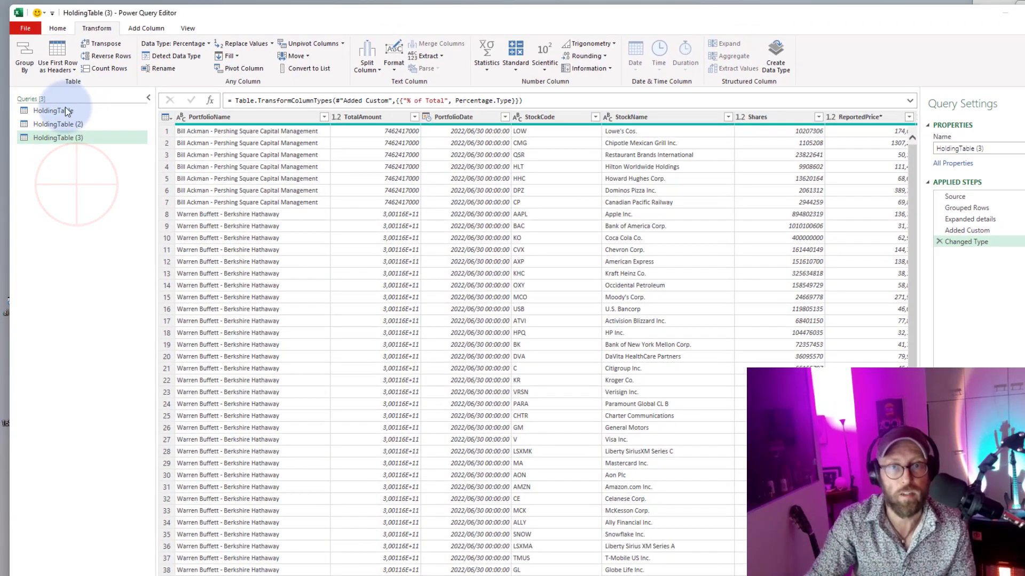
# Create HoldingTable (4) referencing HoldingTable and open its code in the Advanced Editor
pyautogui.click(65, 113)
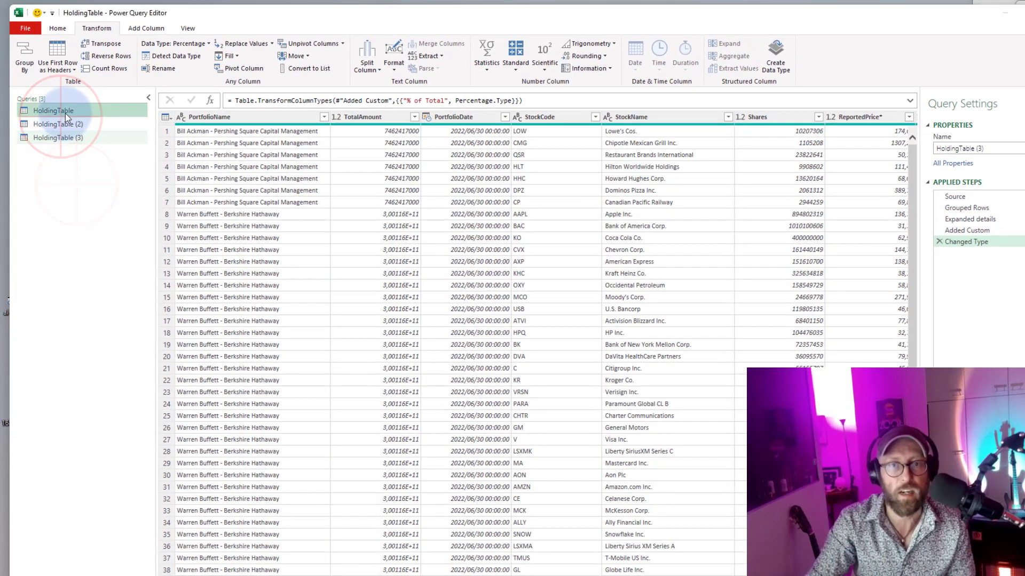
pyautogui.rightClick(65, 113)
pyautogui.click(111, 191)
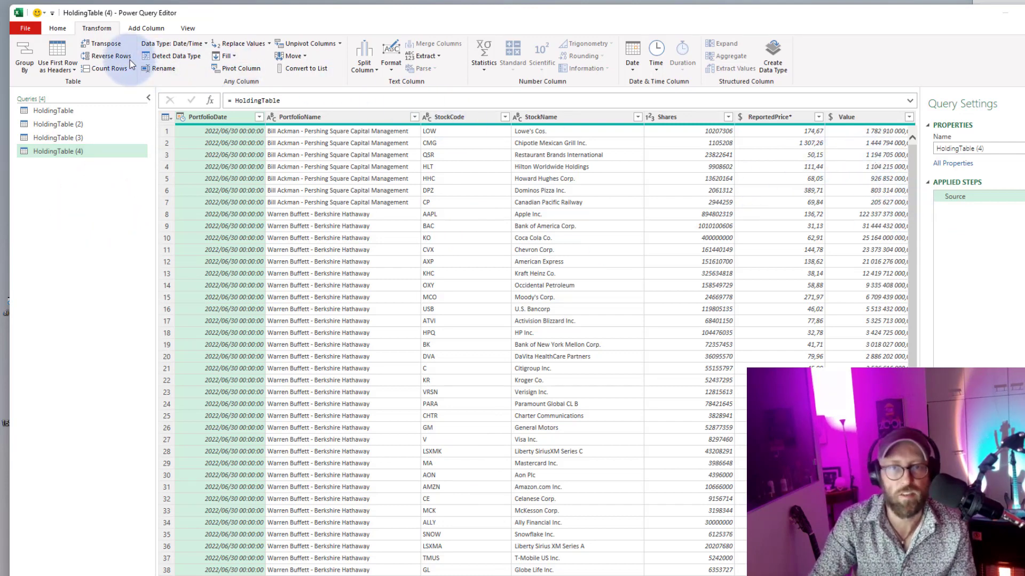
pyautogui.click(58, 28)
pyautogui.click(120, 57)
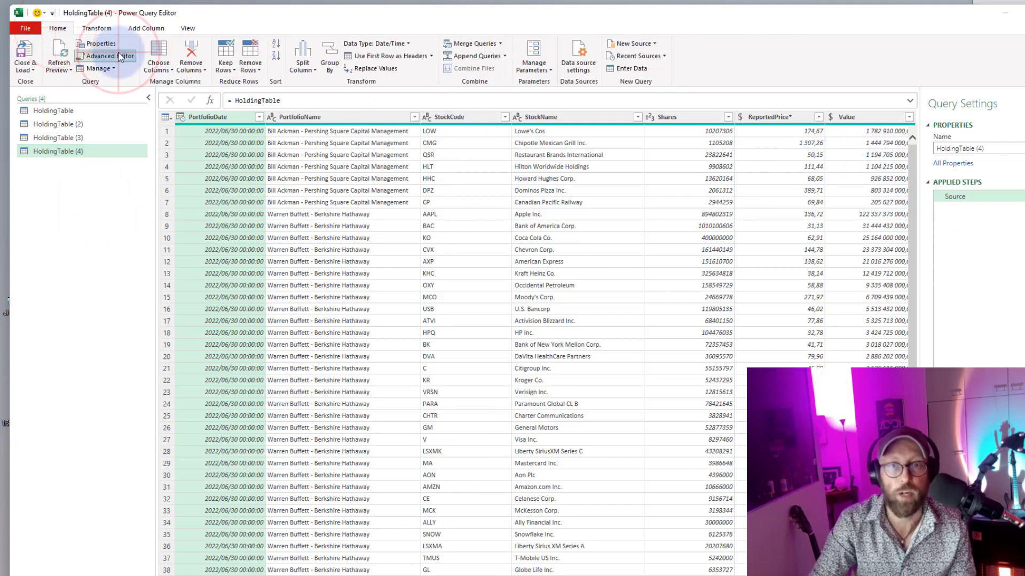
# Begin a TablePortfolio step: Table.AddColumn(Source, "TotalPortfolioValue", ...) after the Source line
pyautogui.click(388, 165)
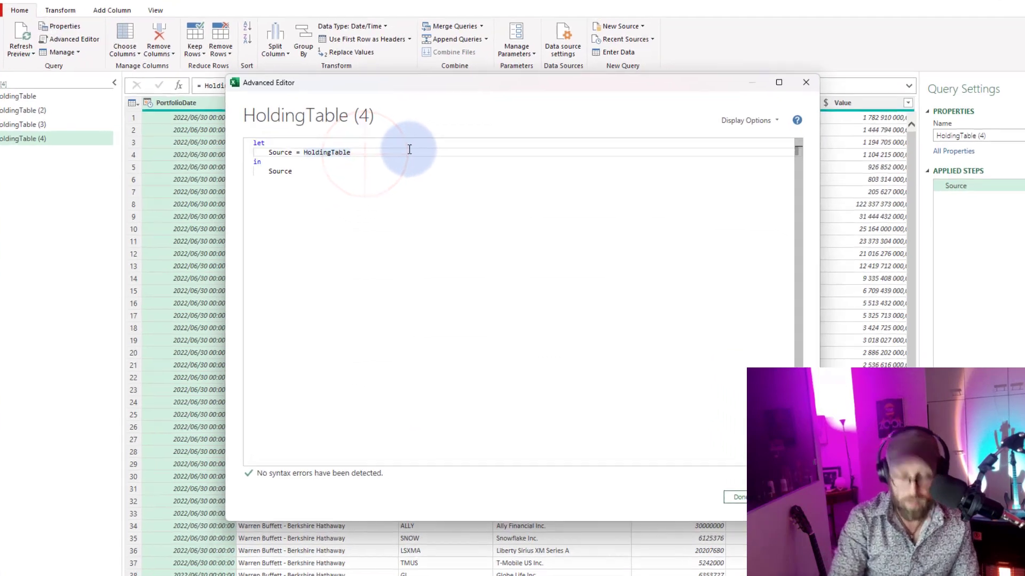
pyautogui.write(',')
pyautogui.press('Return')
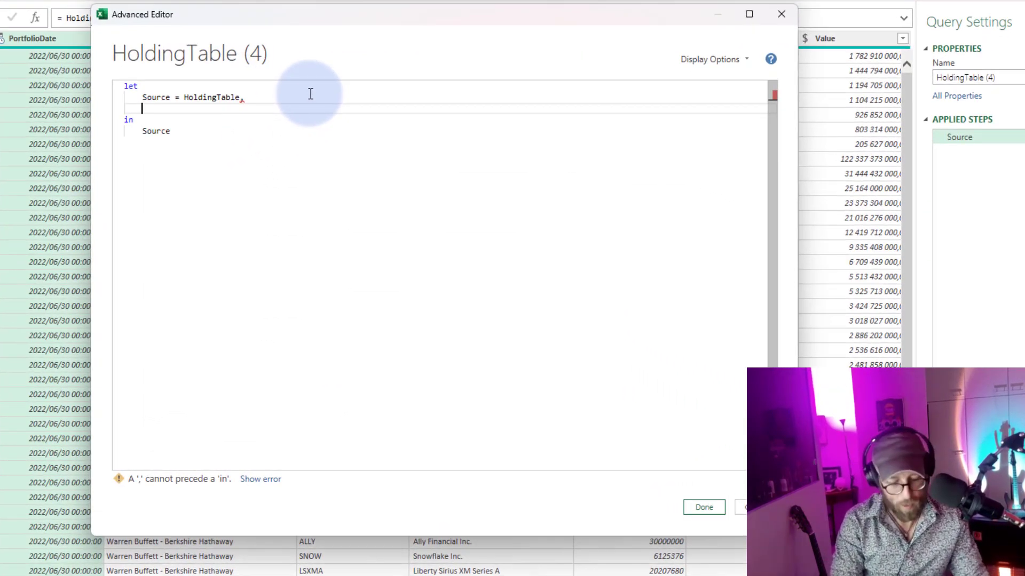
pyautogui.write('TablePortfol')
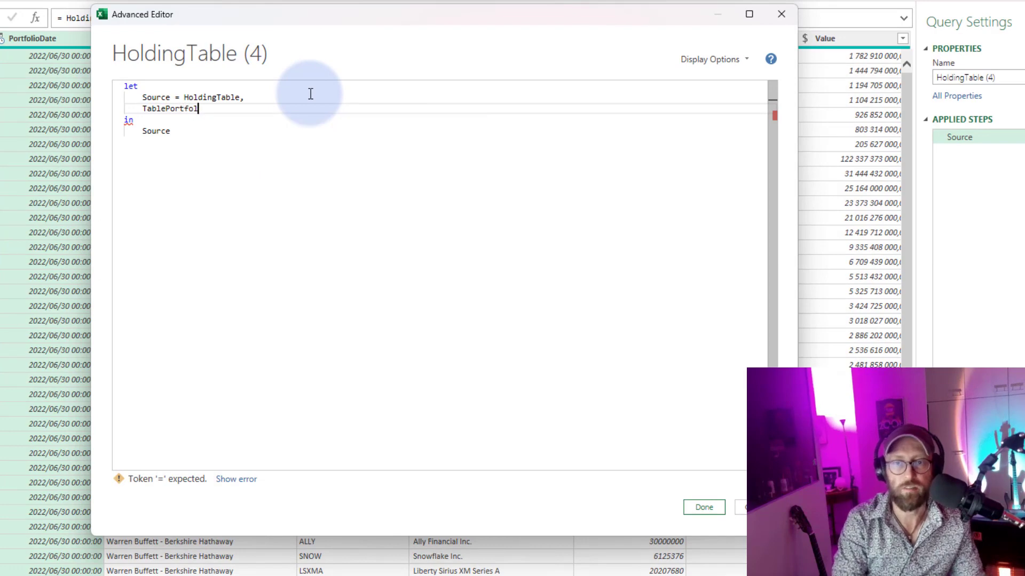
pyautogui.write('io =')
pyautogui.press('Return')
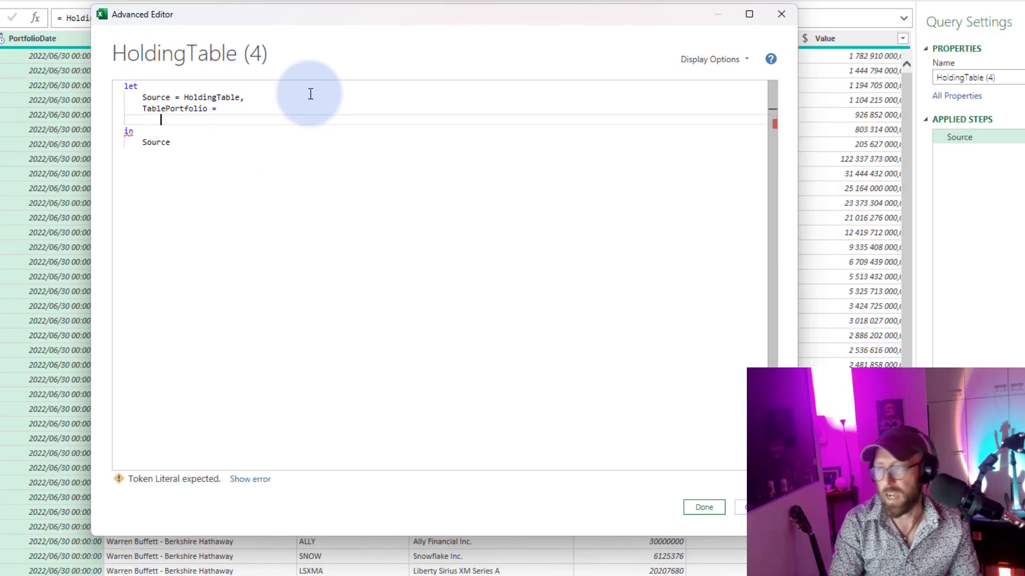
pyautogui.write('Table.AddColumn(')
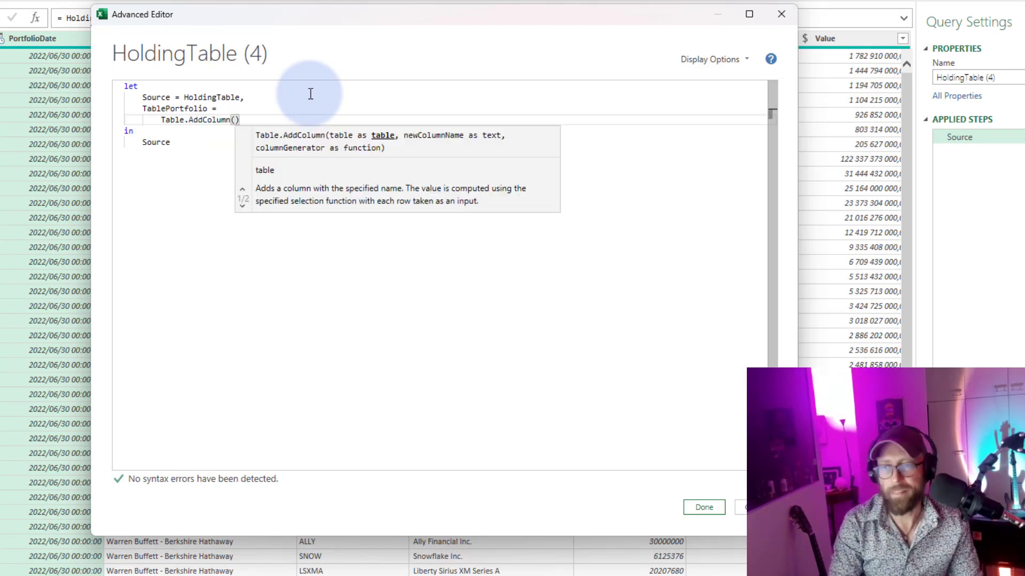
pyautogui.write('Source')
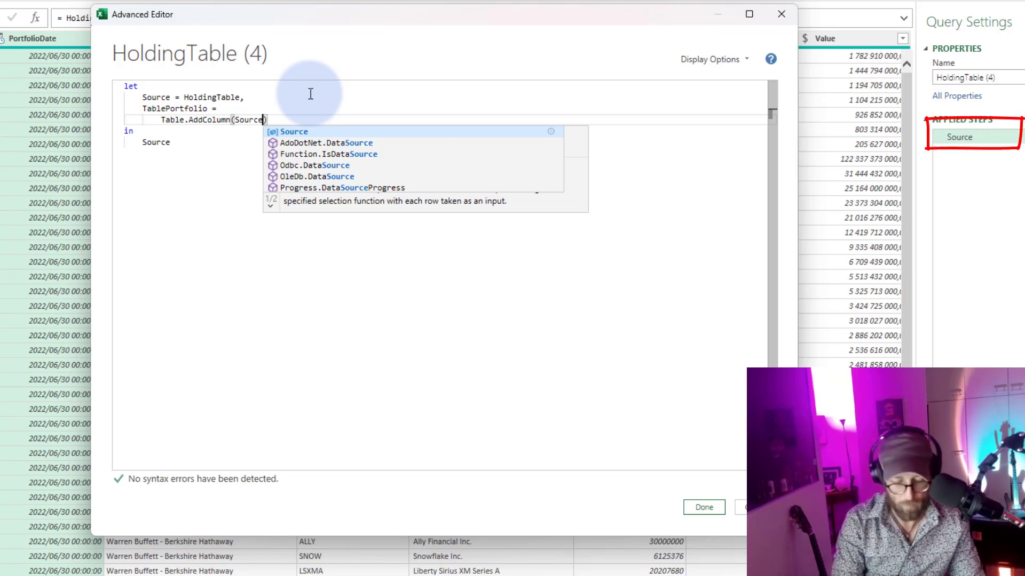
pyautogui.write(', "')
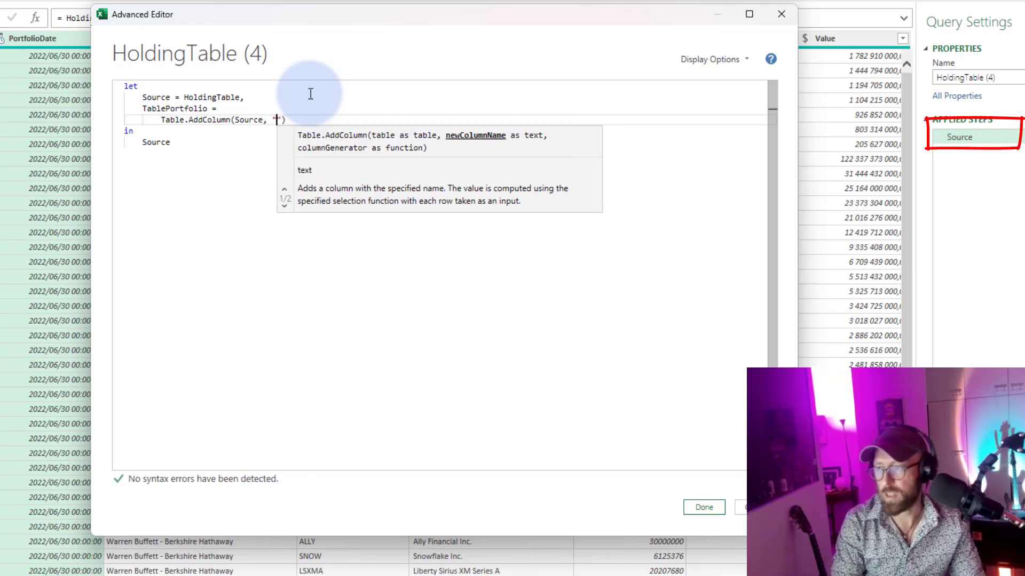
pyautogui.write('Total')
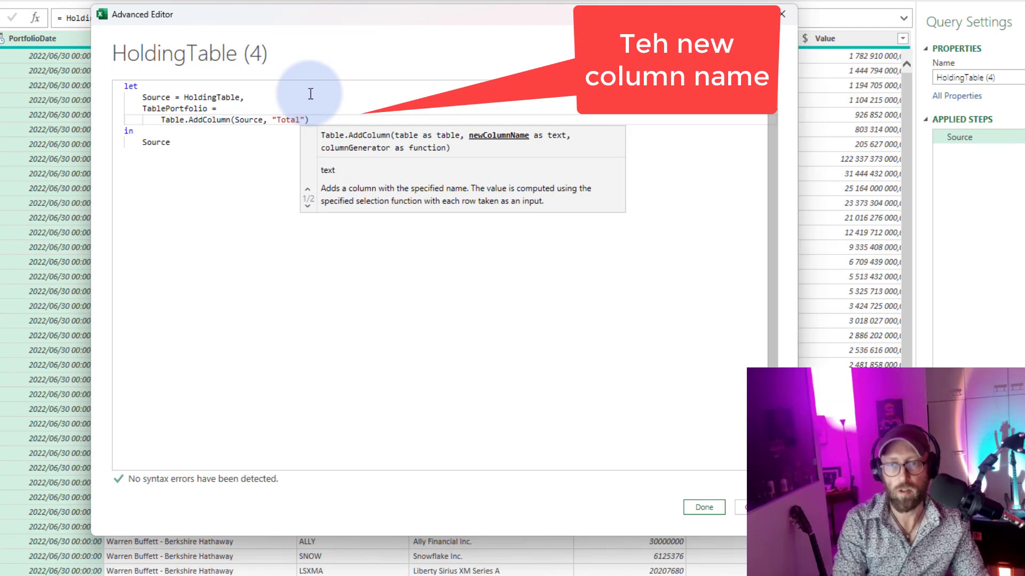
pyautogui.write('Portfolio')
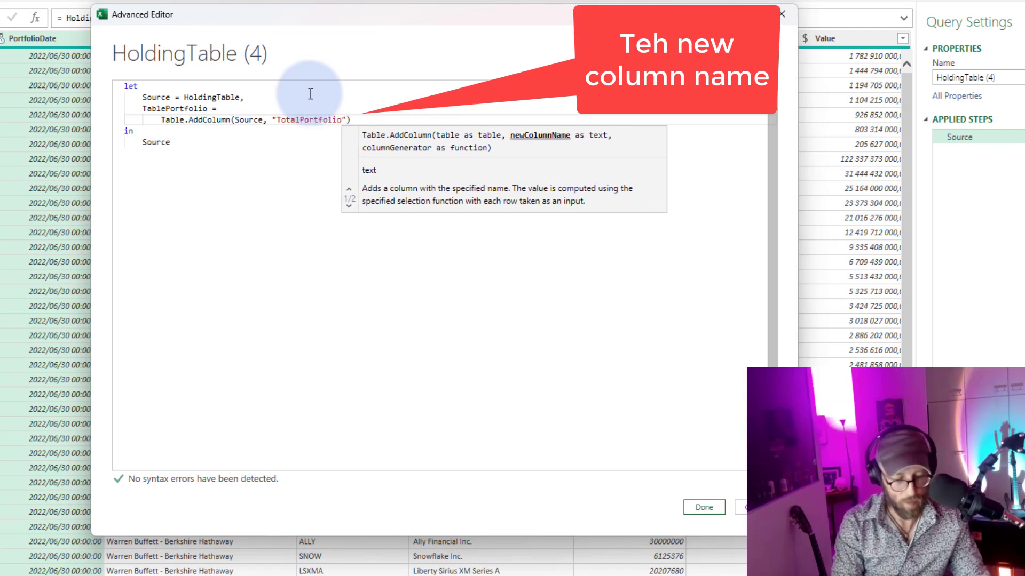
pyautogui.write('Value"')
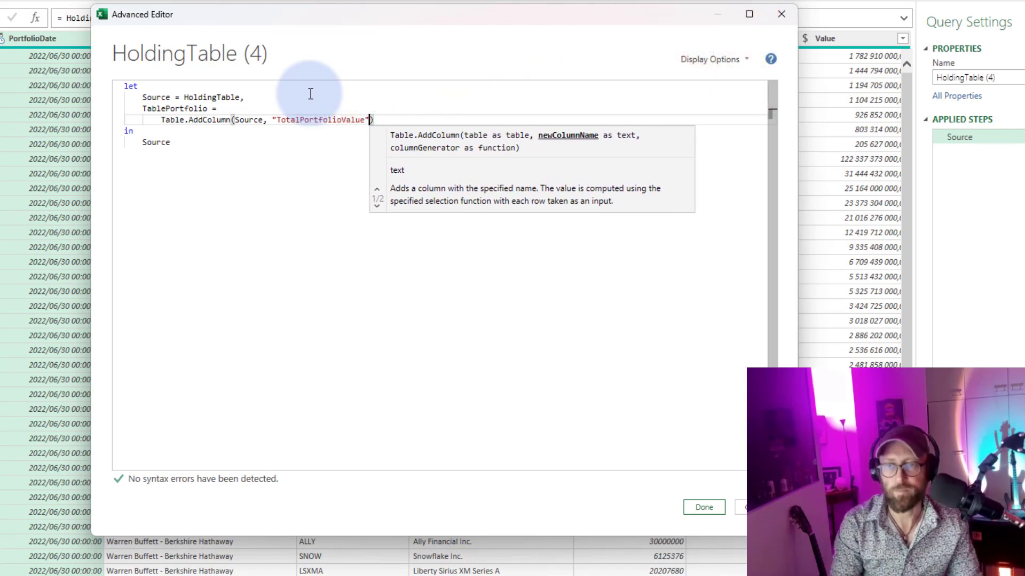
pyautogui.write(',')
pyautogui.press('Return')
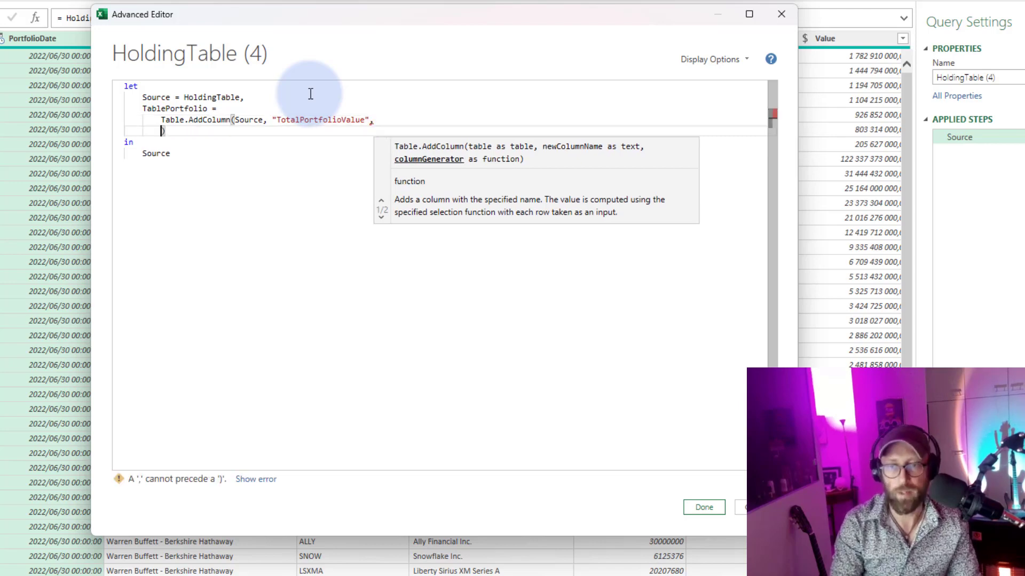
pyautogui.press('Return')
# Write (A) => List.Sum(Table.SelectRows(Source, (B)=> B[PortfolioName] = A[PortfolioName])) as the column function
pyautogui.write('(')
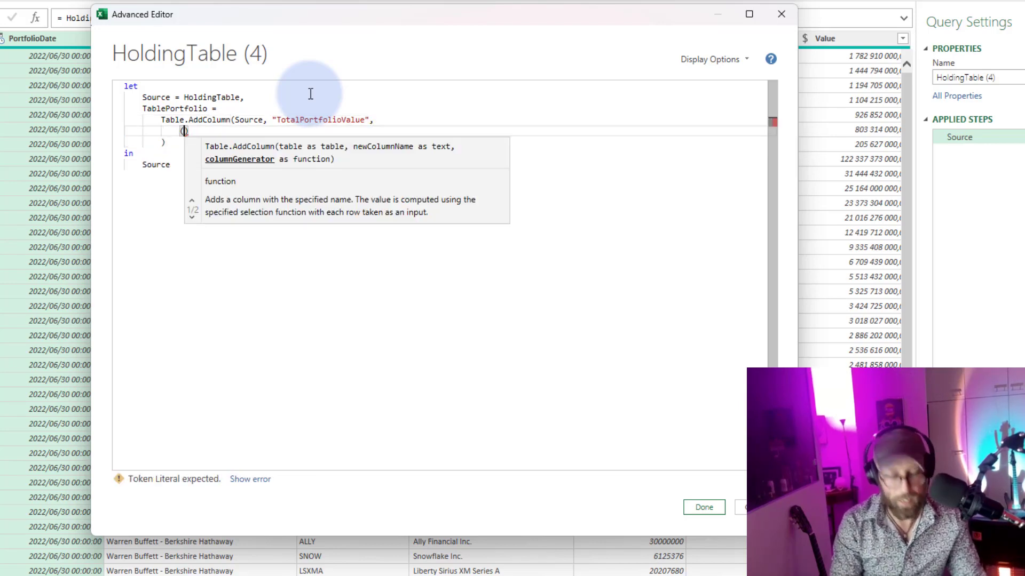
pyautogui.write('A')
pyautogui.press('Escape')
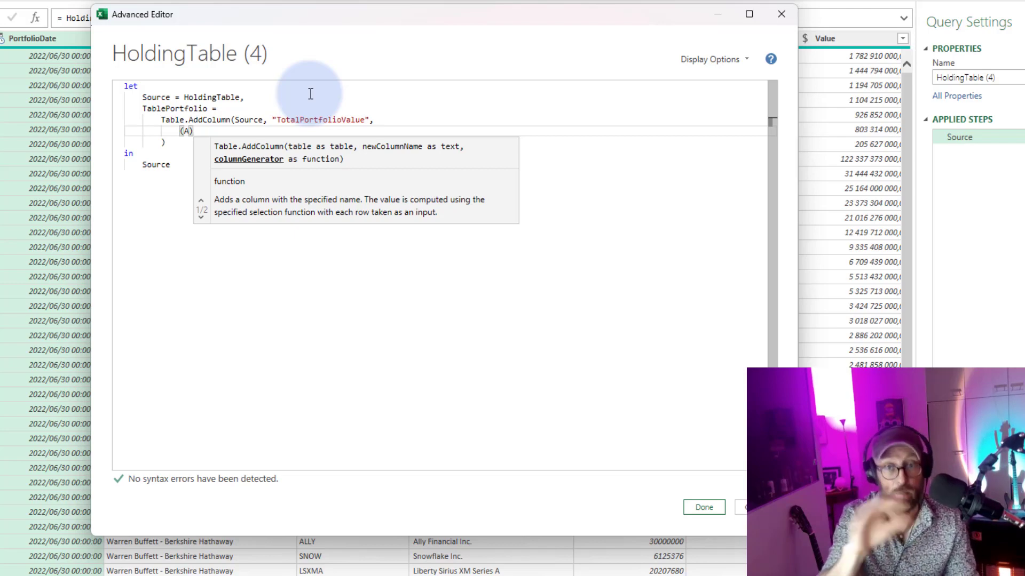
pyautogui.write('=')
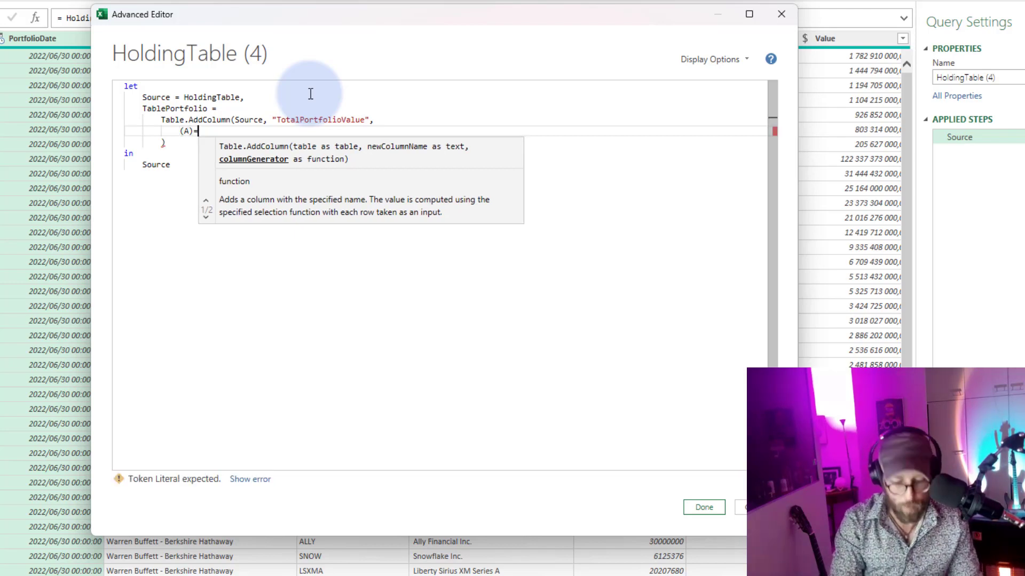
pyautogui.write('>')
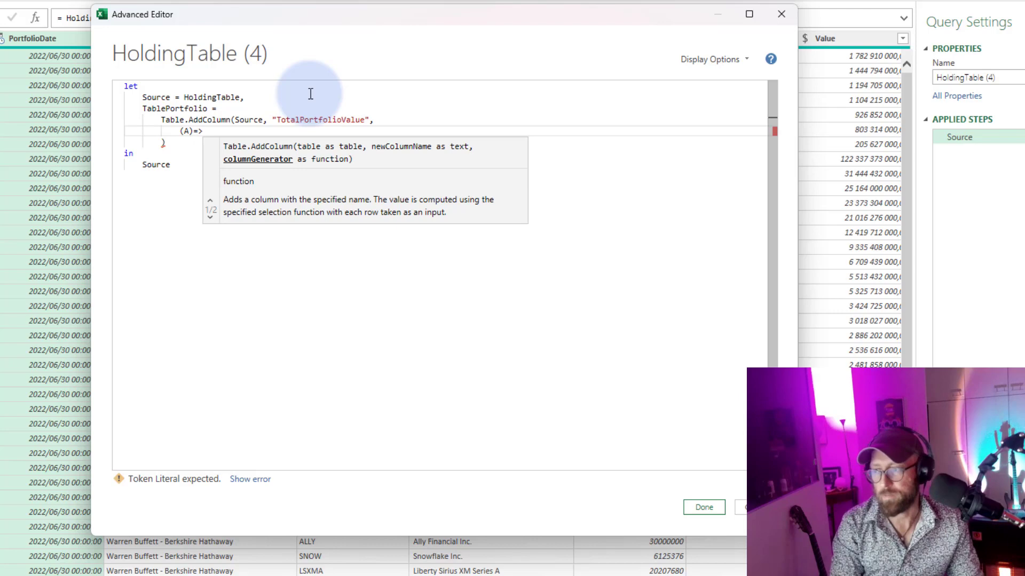
pyautogui.write(' list')
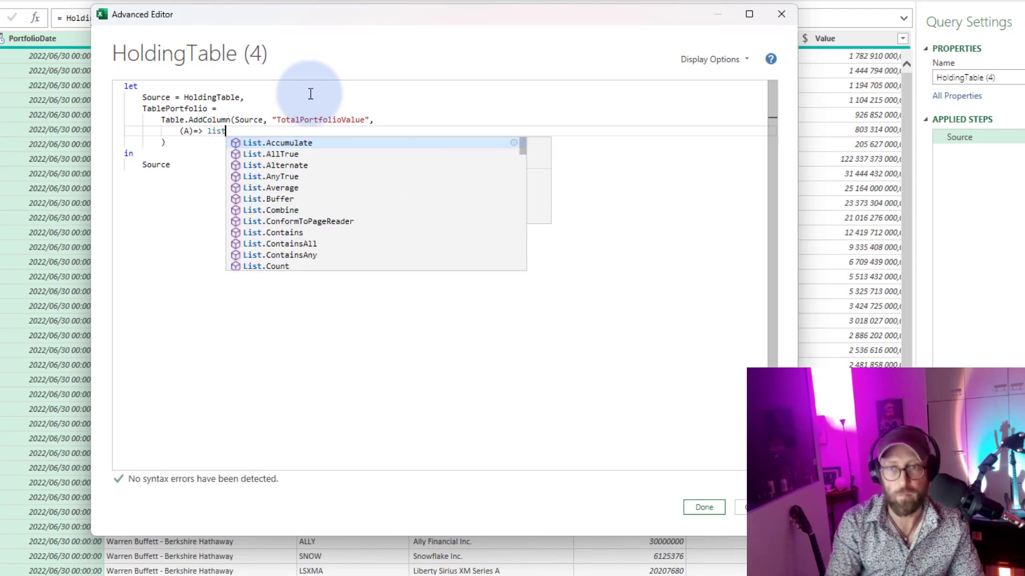
pyautogui.write('.sum')
pyautogui.press('Tab')
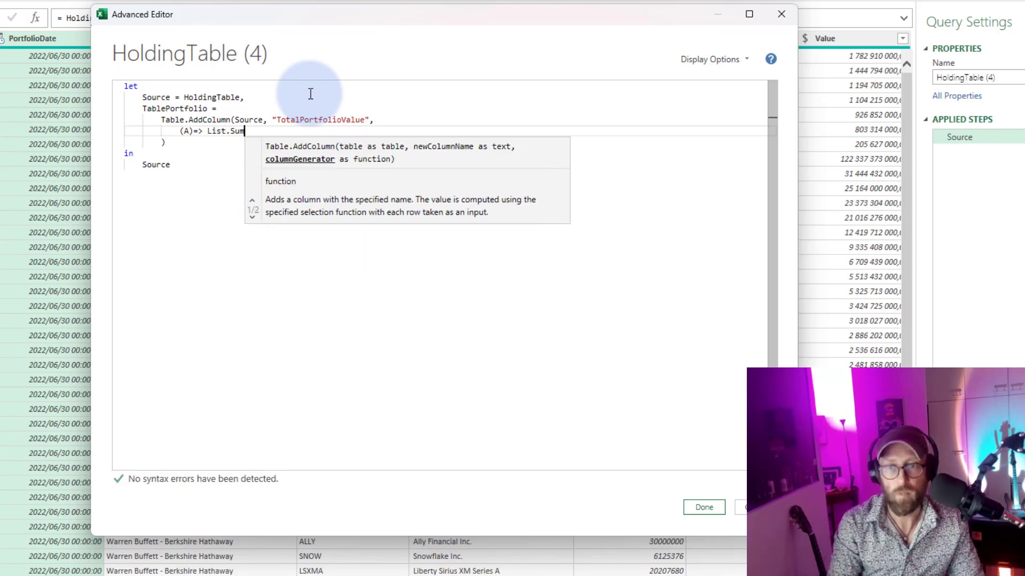
pyautogui.write('(')
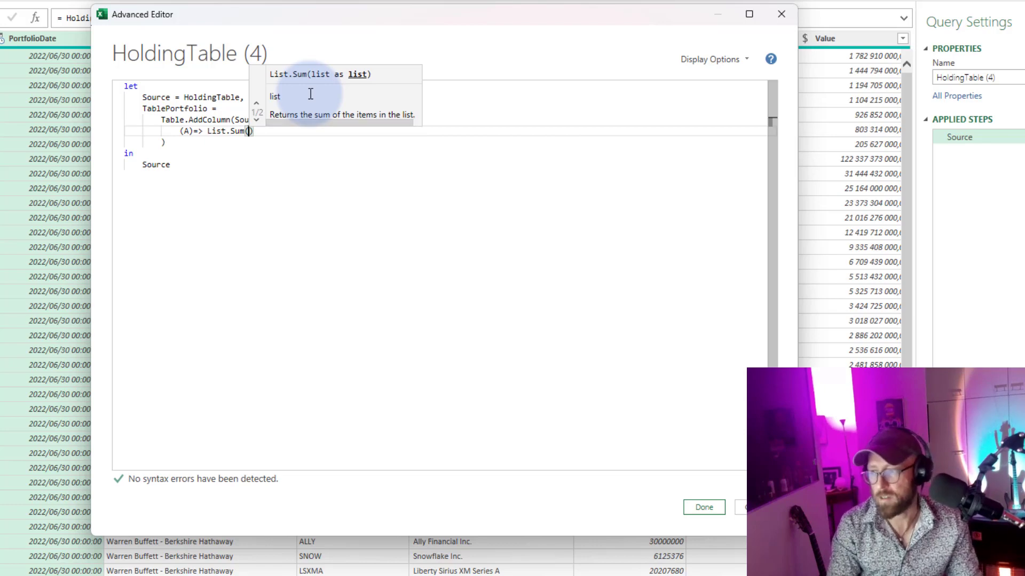
pyautogui.press('Return')
pyautogui.write('t')
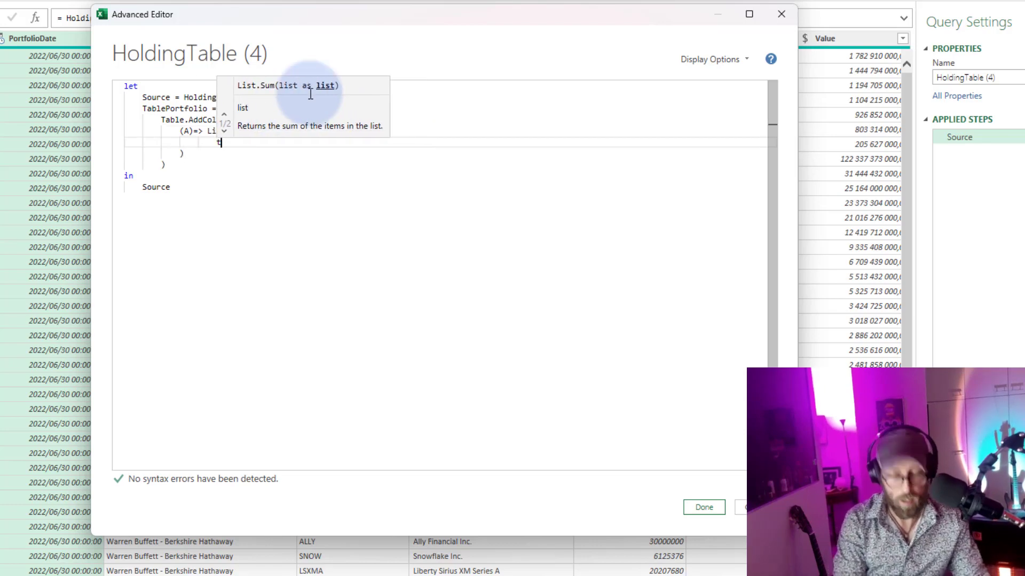
pyautogui.write('ab')
pyautogui.write('lesel')
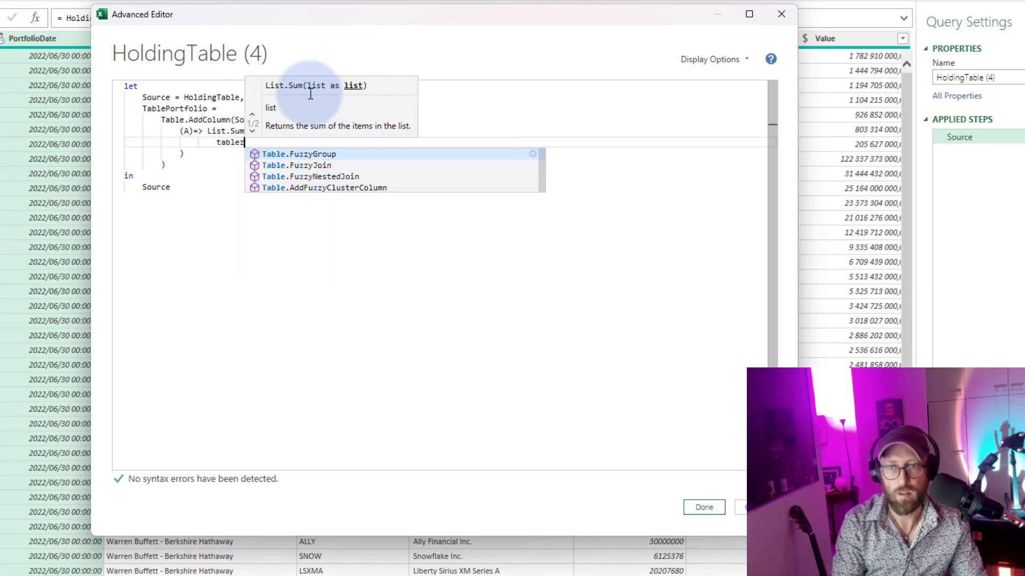
pyautogui.write('r')
pyautogui.press('Down')
pyautogui.press('Tab')
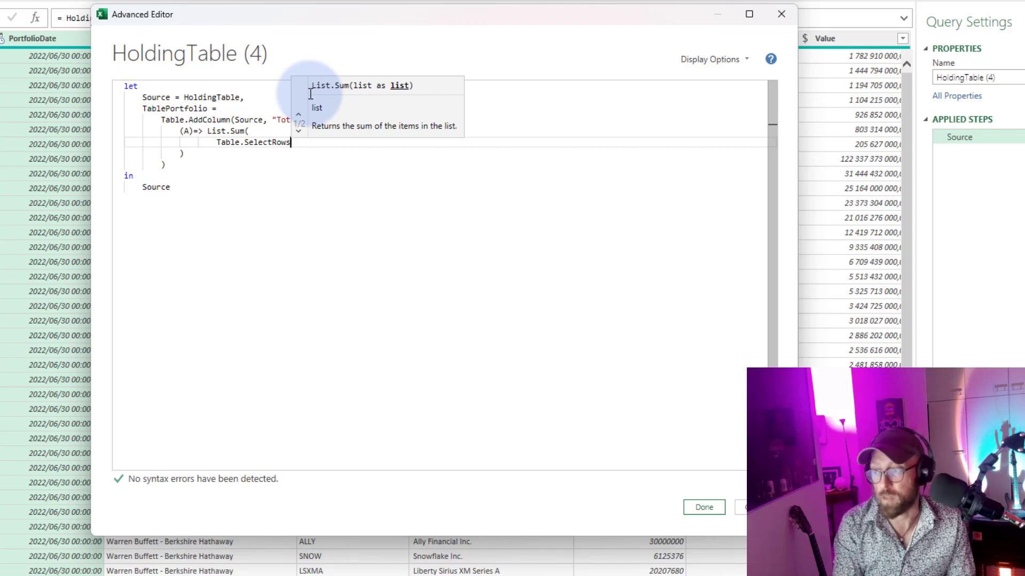
pyautogui.write('(Source')
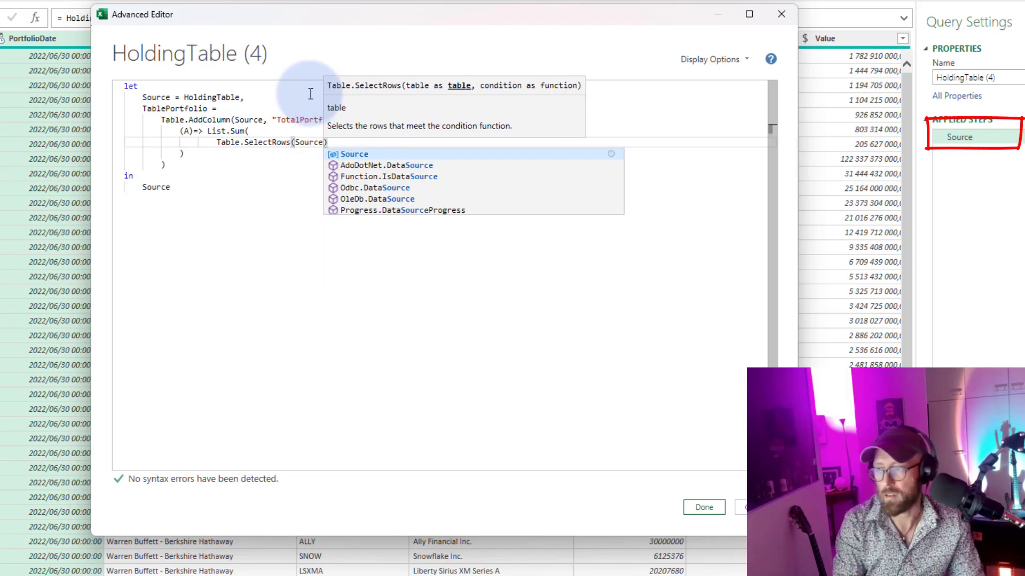
pyautogui.write(', (')
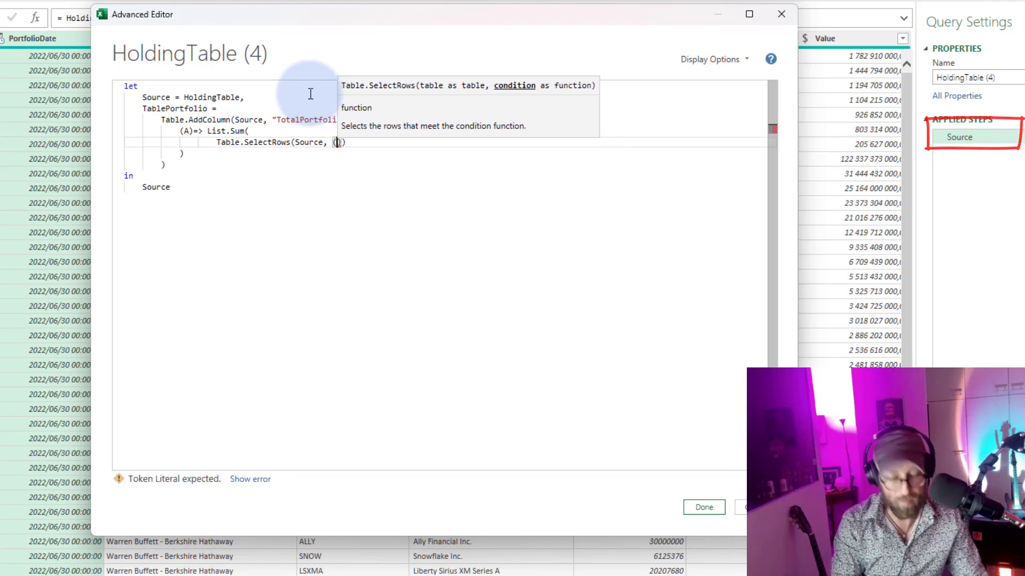
pyautogui.write('B)=')
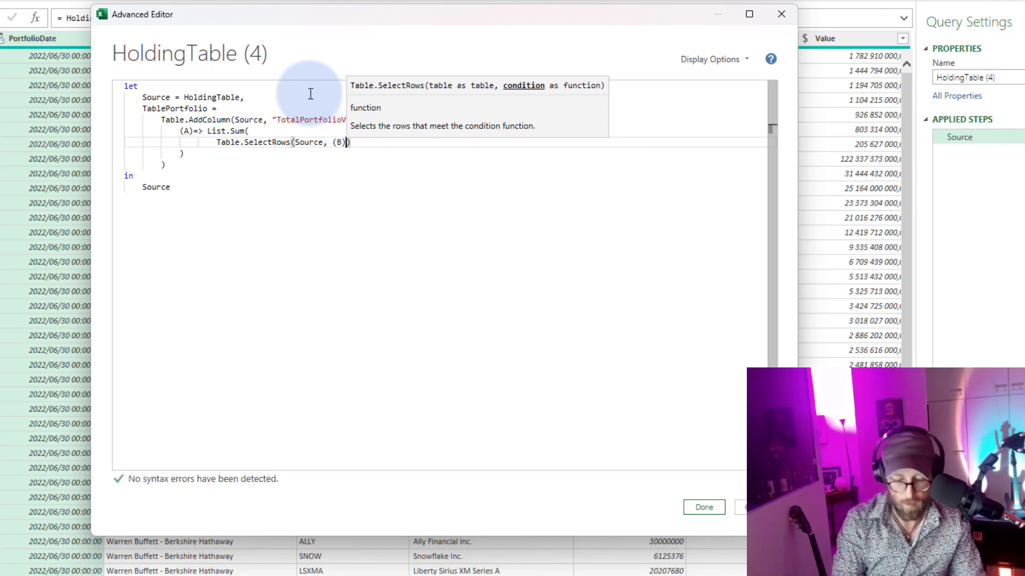
pyautogui.write('>')
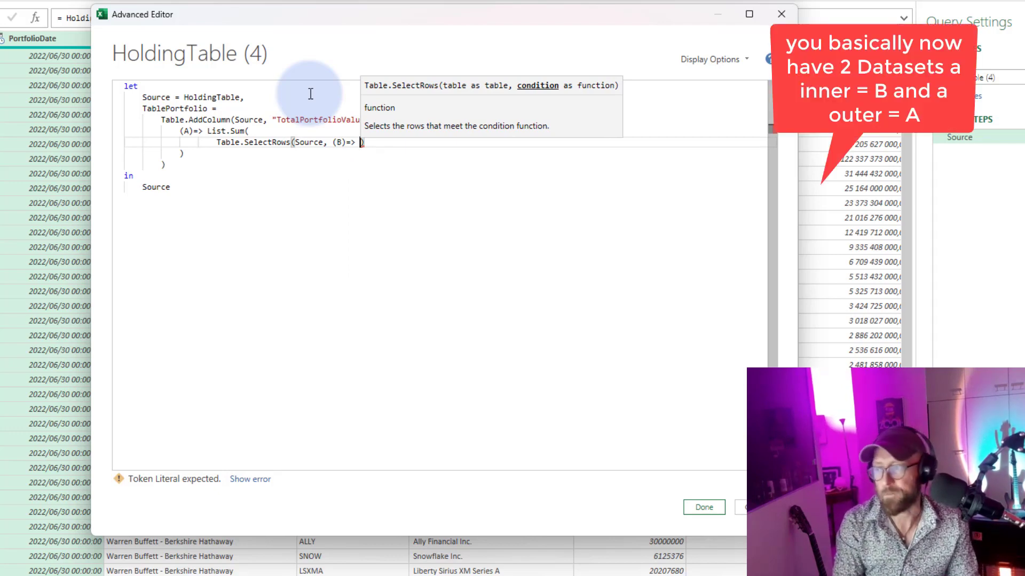
pyautogui.press('Return')
pyautogui.write('B[Por')
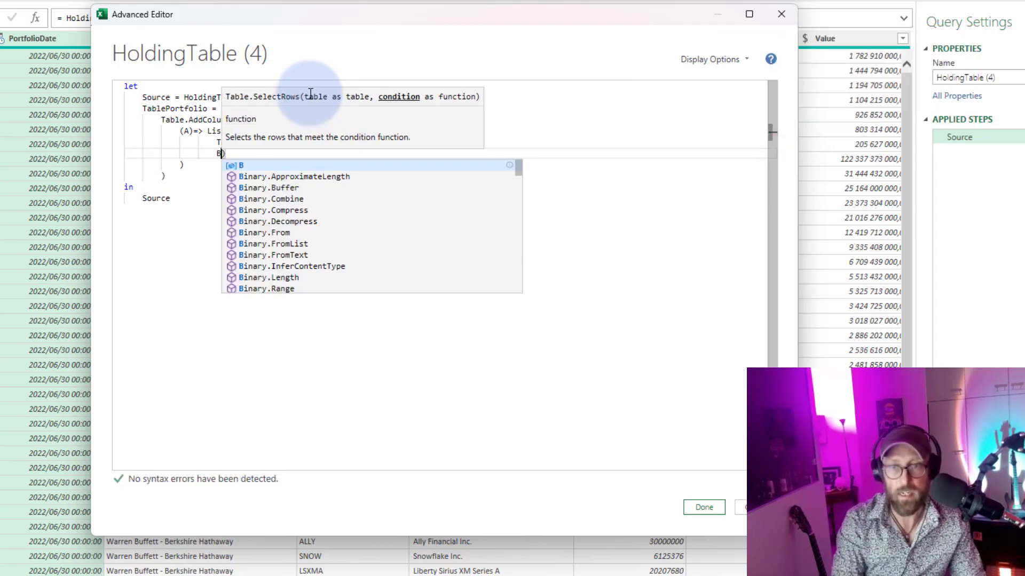
pyautogui.write('tfolioName')
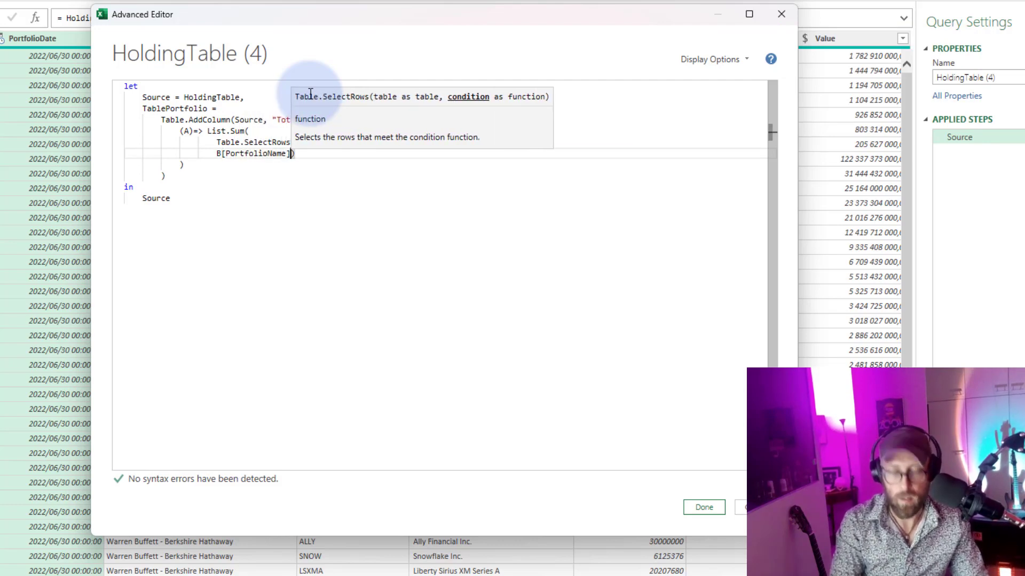
pyautogui.write('] = A')
pyautogui.write('[Portfoli')
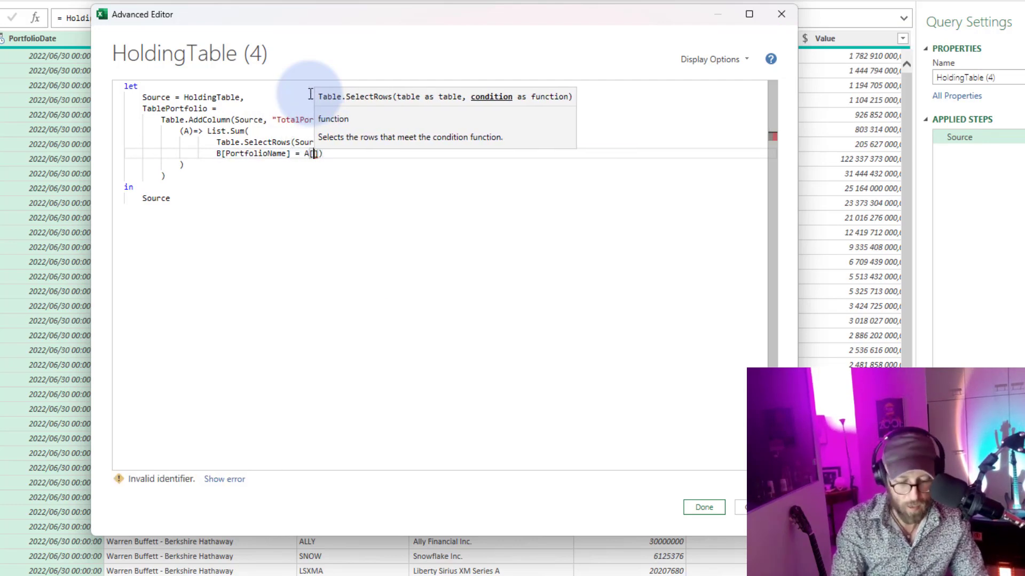
pyautogui.write('oName')
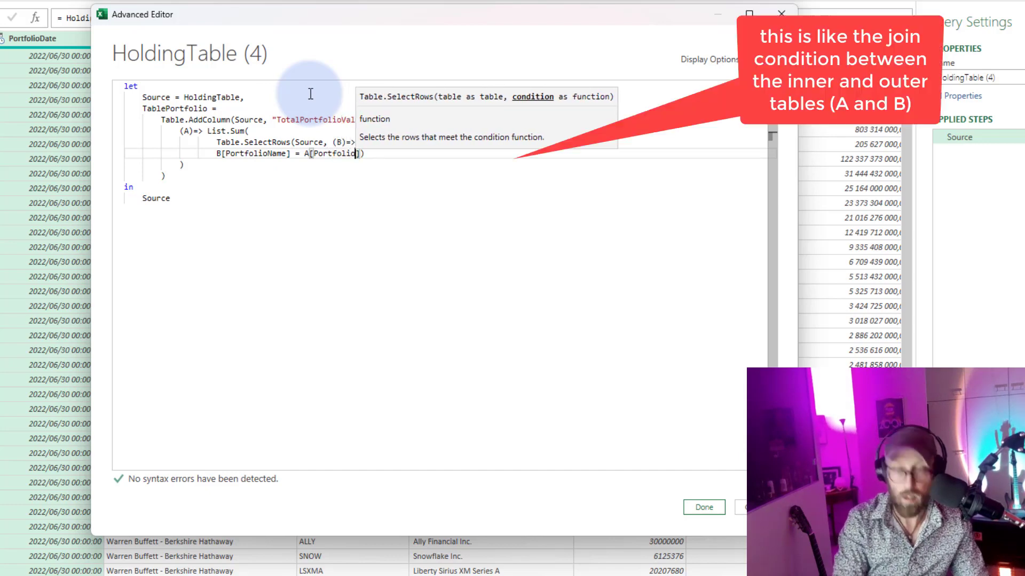
pyautogui.write(']')
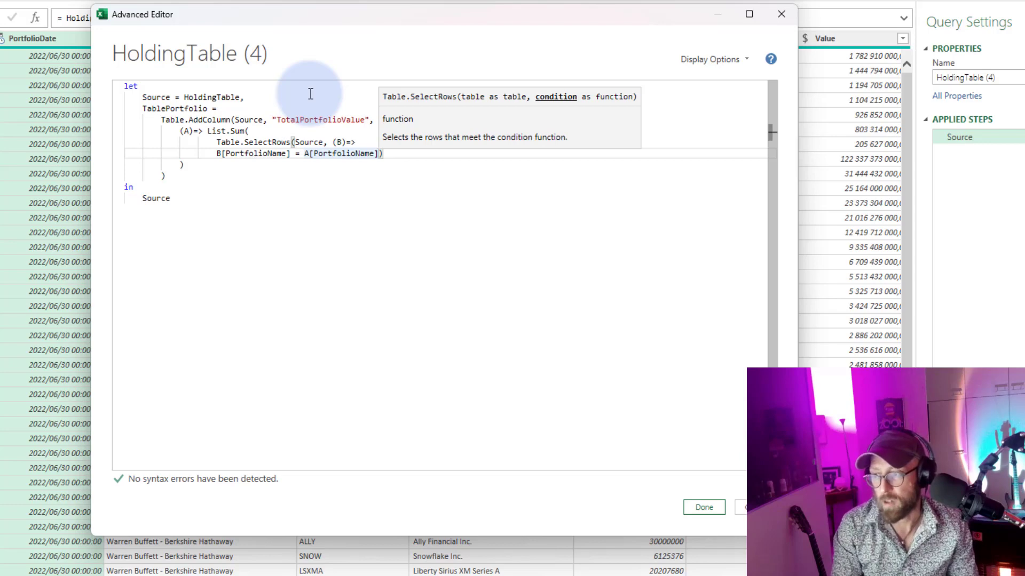
# Append [Value] to the filtered rows and check the closing brackets of List.Sum and Table.AddColumn
pyautogui.press('Right')
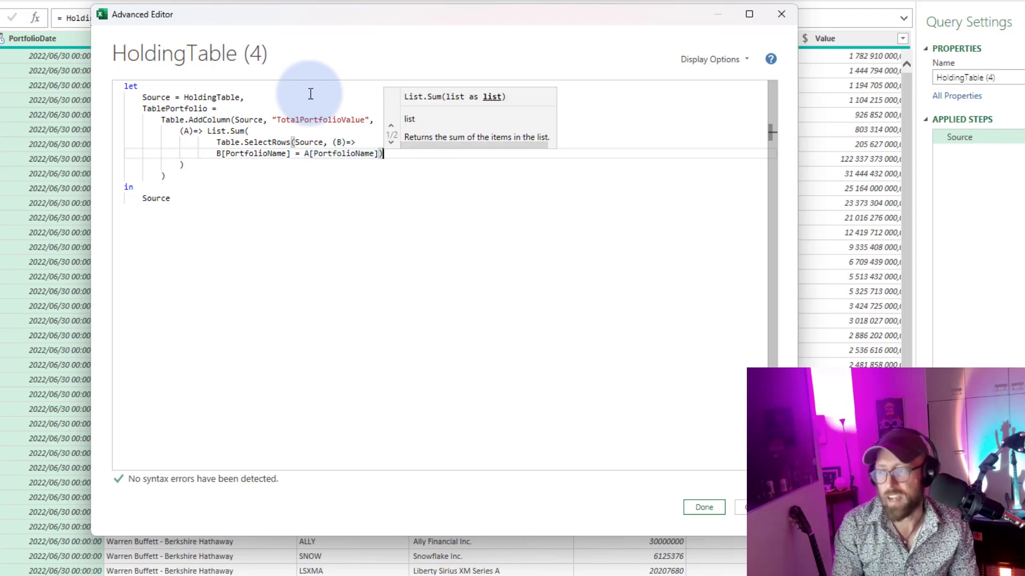
pyautogui.write('[Value')
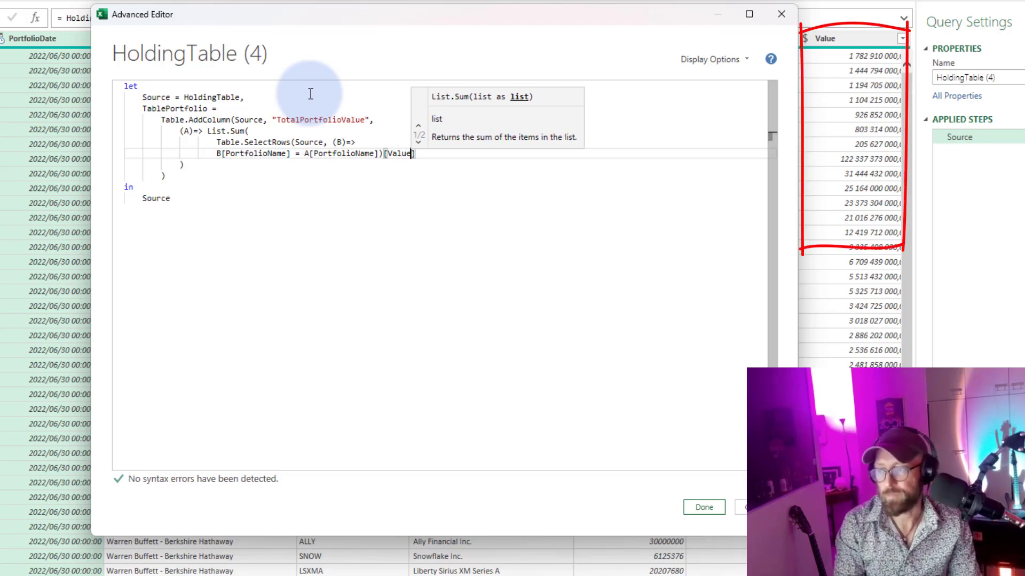
pyautogui.press('Down')
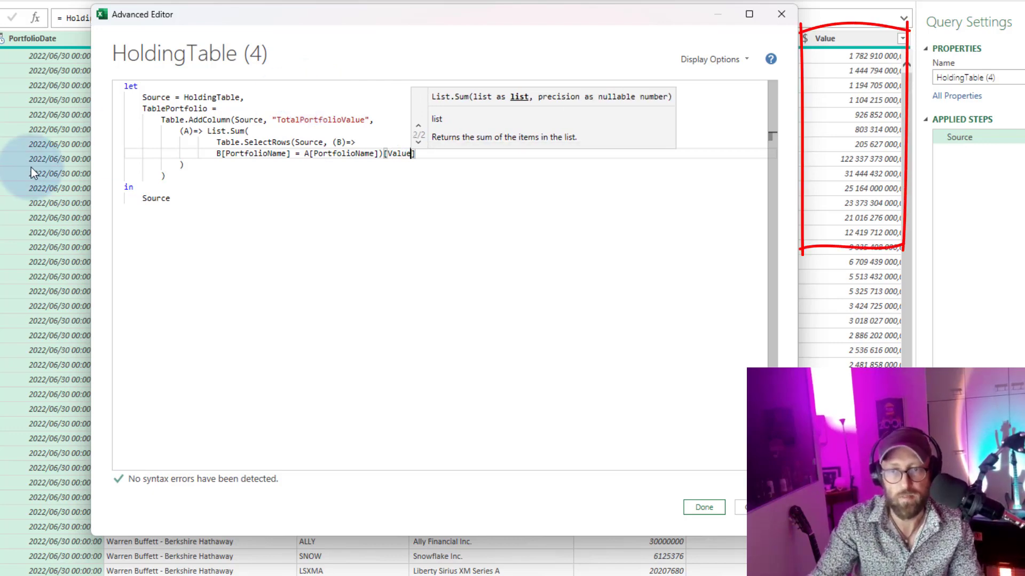
pyautogui.click(195, 163)
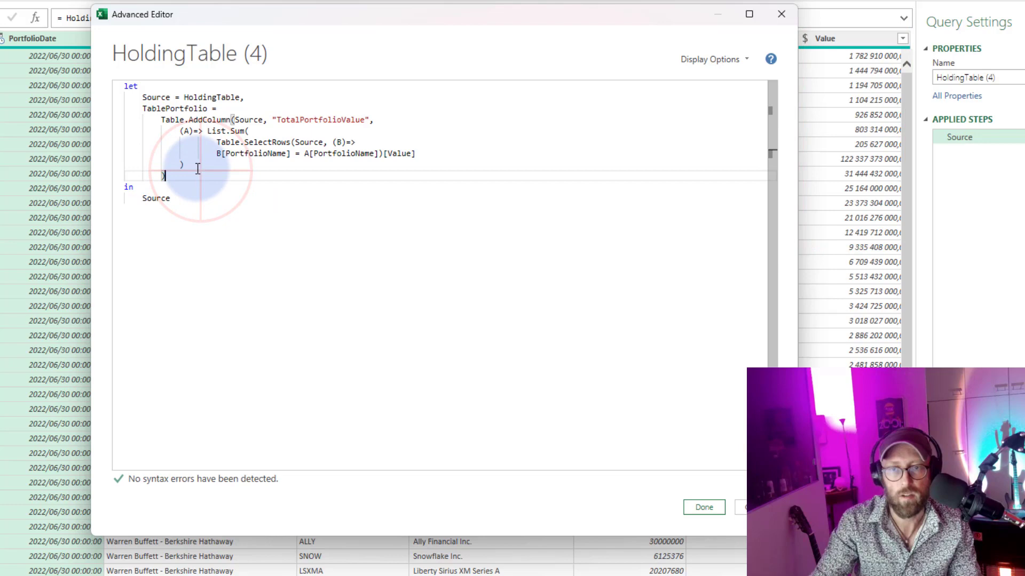
pyautogui.click(186, 176)
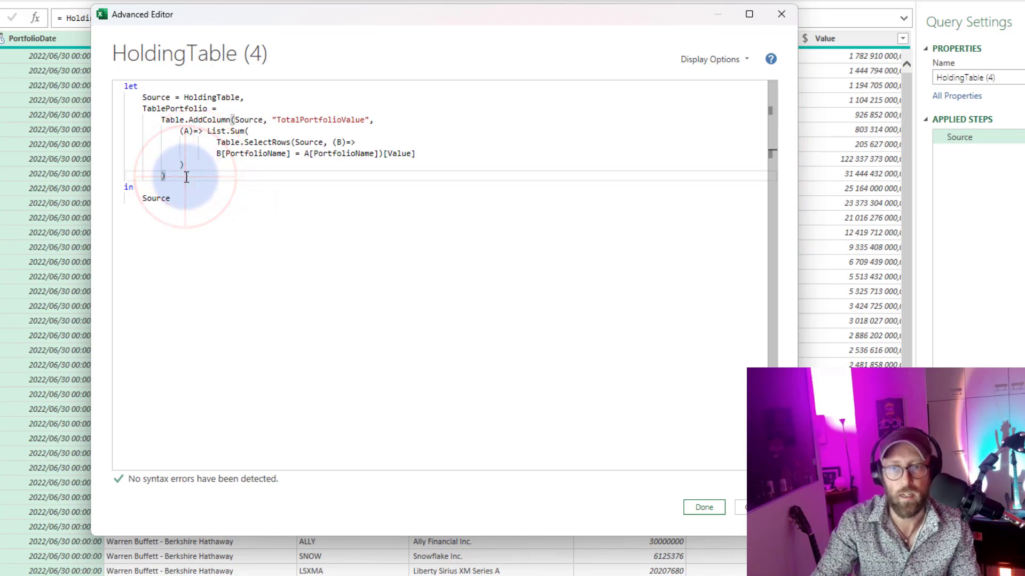
# Replace Source after 'in' with TablePortfolio so the query returns the new step
pyautogui.doubleClick(167, 109)
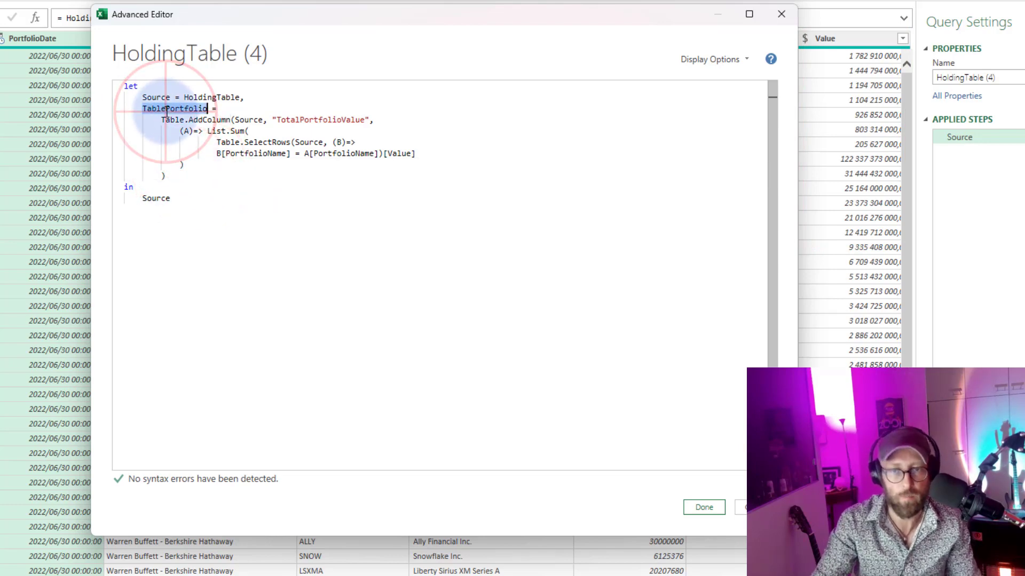
pyautogui.hotkey('ctrl', 'c')
pyautogui.doubleClick(156, 198)
pyautogui.hotkey('ctrl', 'v')
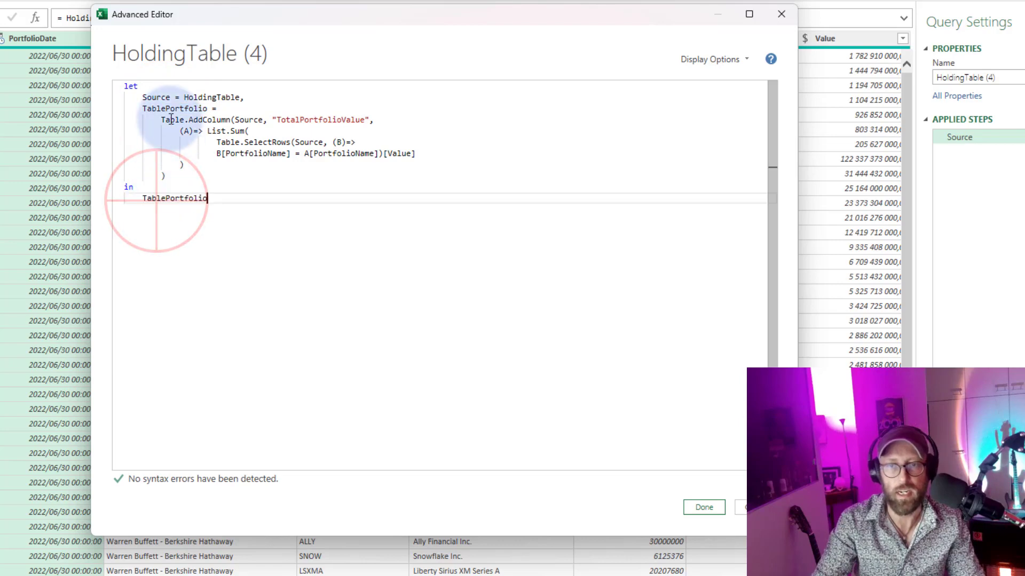
pyautogui.click(704, 507)
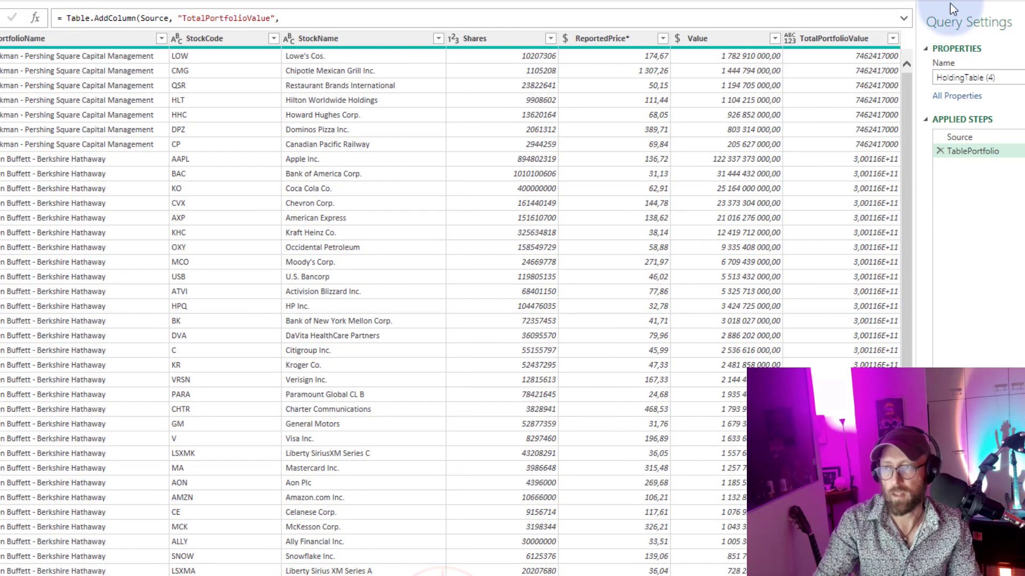
pyautogui.click(819, 85)
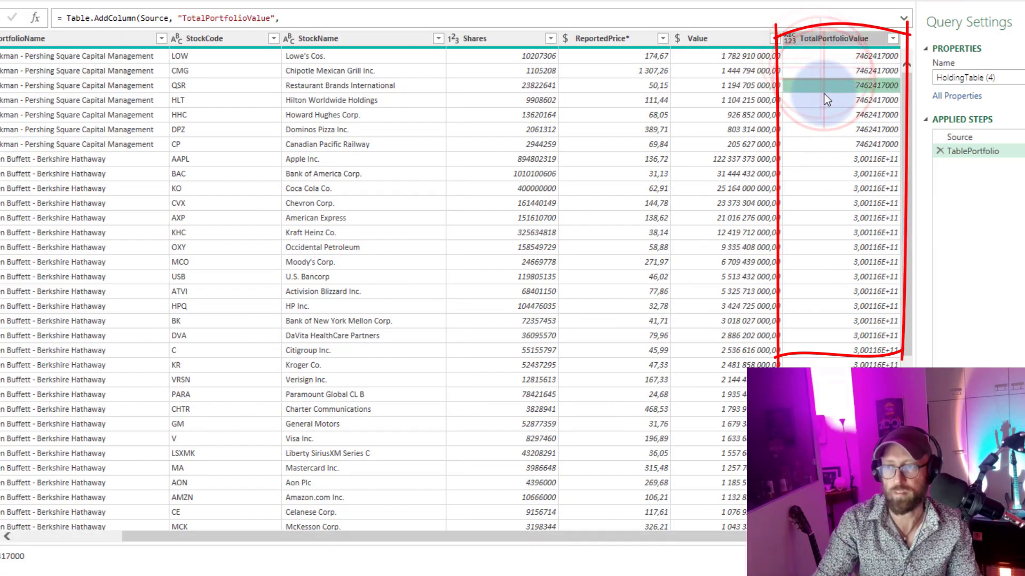
pyautogui.click(825, 130)
pyautogui.click(824, 188)
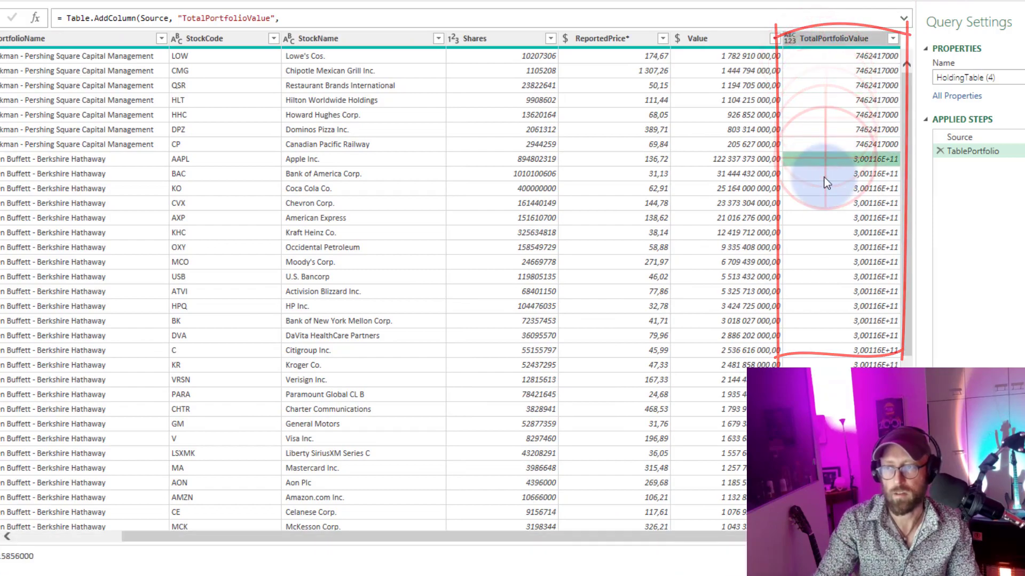
pyautogui.click(826, 277)
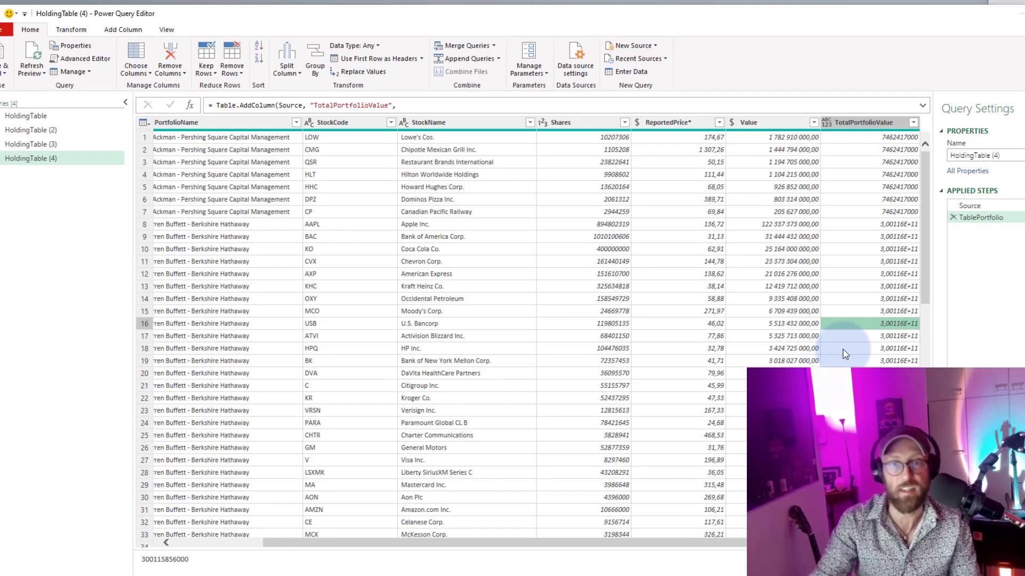
# Prefix List.Sum with 'A[Value] /' in the Advanced Editor and apply, giving per-stock portfolio percentages
pyautogui.click(81, 58)
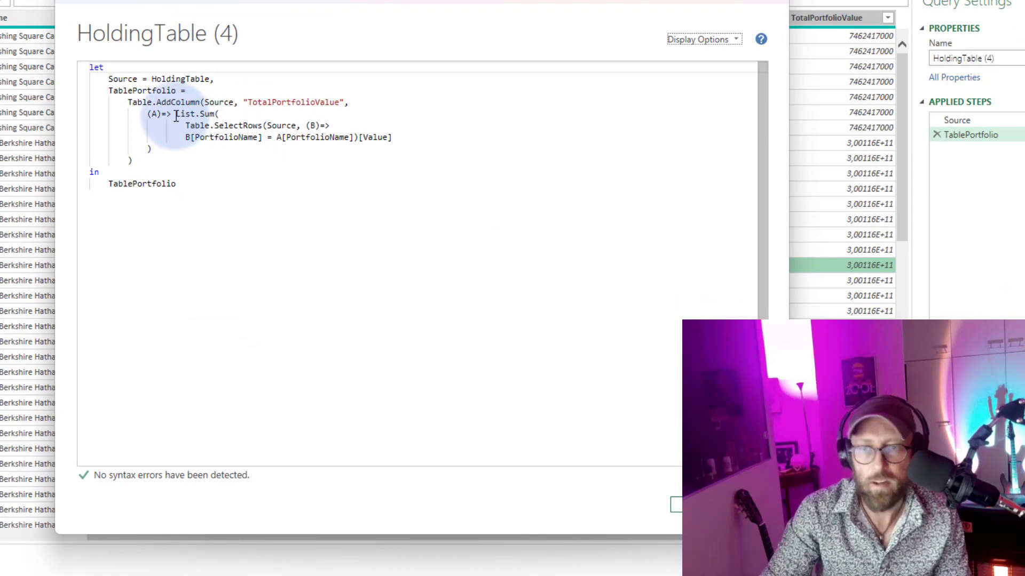
pyautogui.click(177, 115)
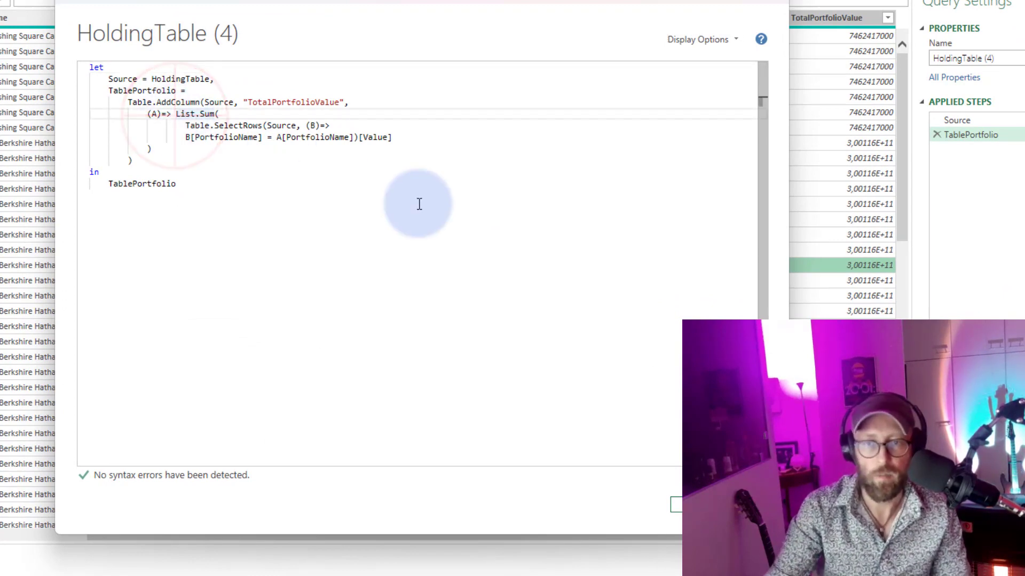
pyautogui.write('A')
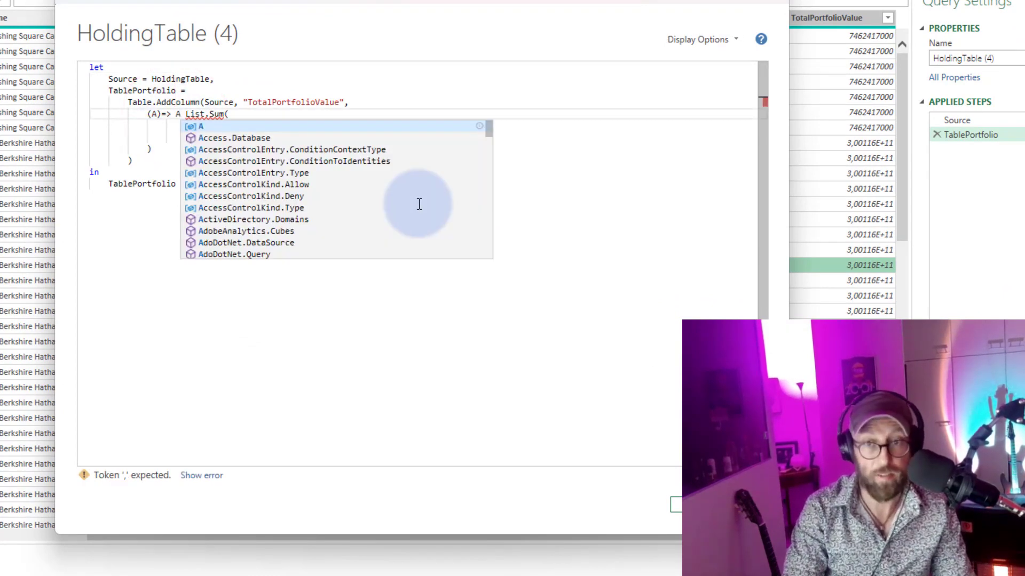
pyautogui.press('Left')
pyautogui.write('[Value')
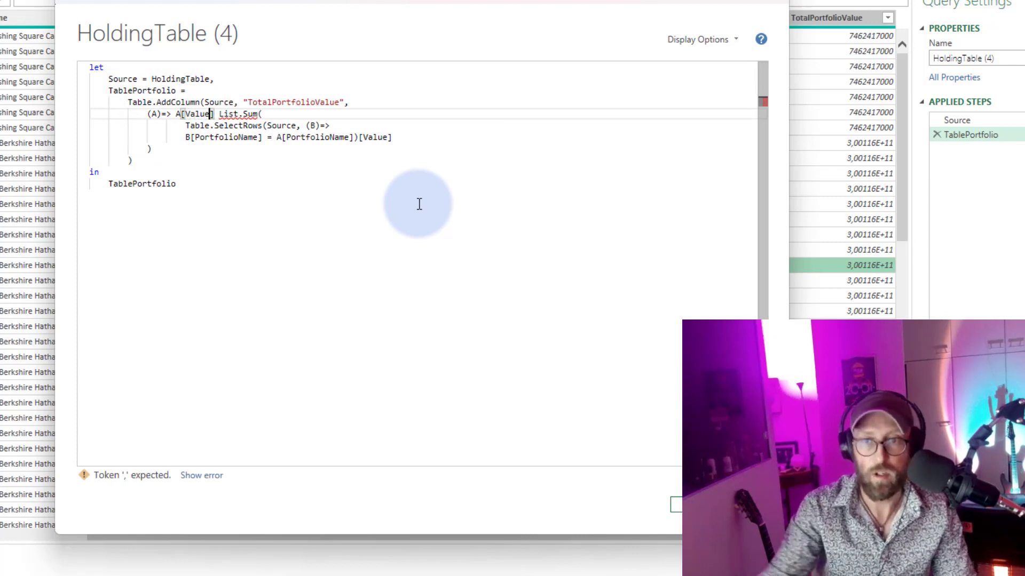
pyautogui.press('Right')
pyautogui.press('Right')
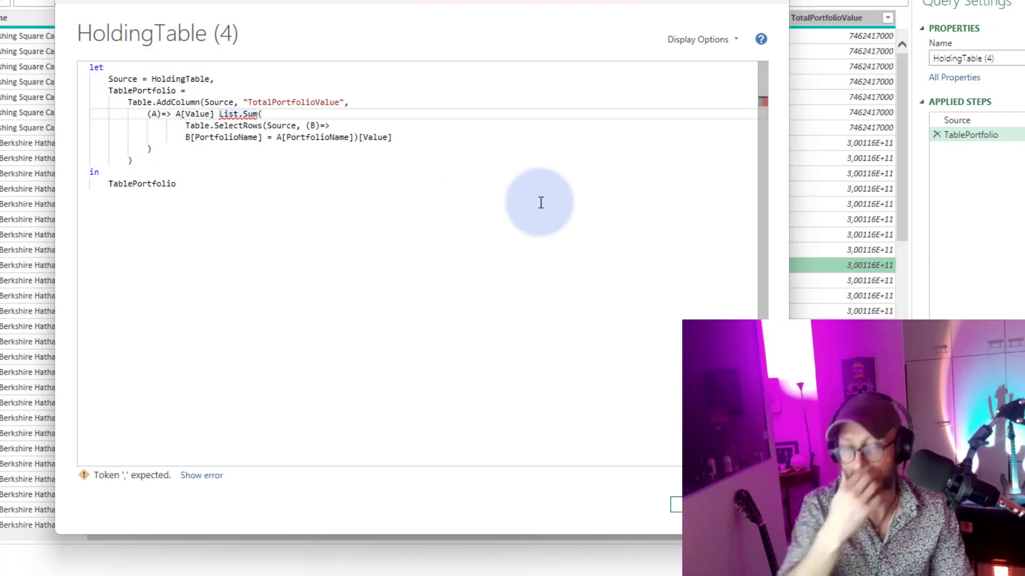
pyautogui.write('/')
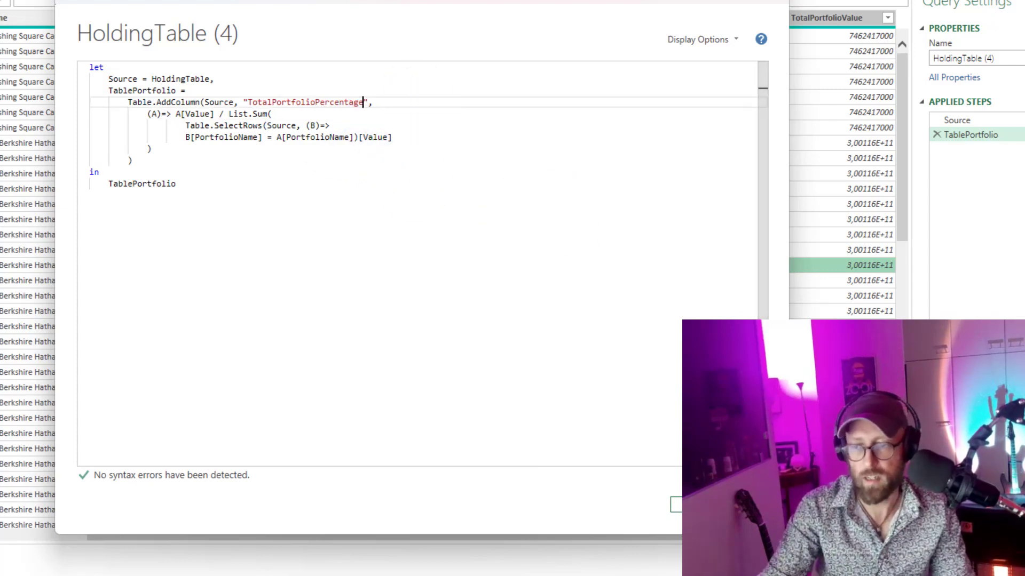
pyautogui.click(675, 505)
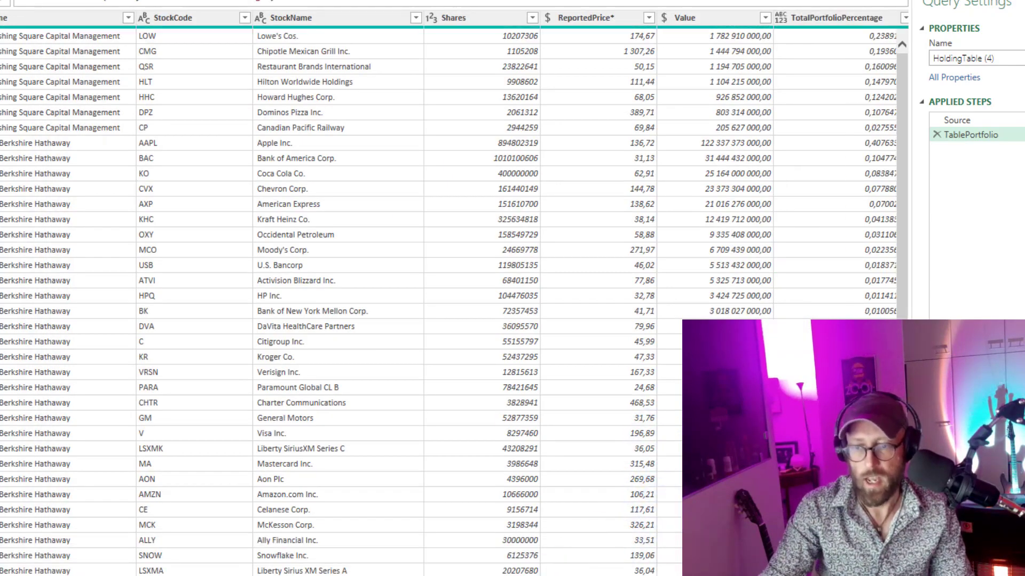
# Make TotalPortfolioPercentage a Percentage type (Apple 40,76%) and compare it against HoldingTable (3)
pyautogui.click(800, 21)
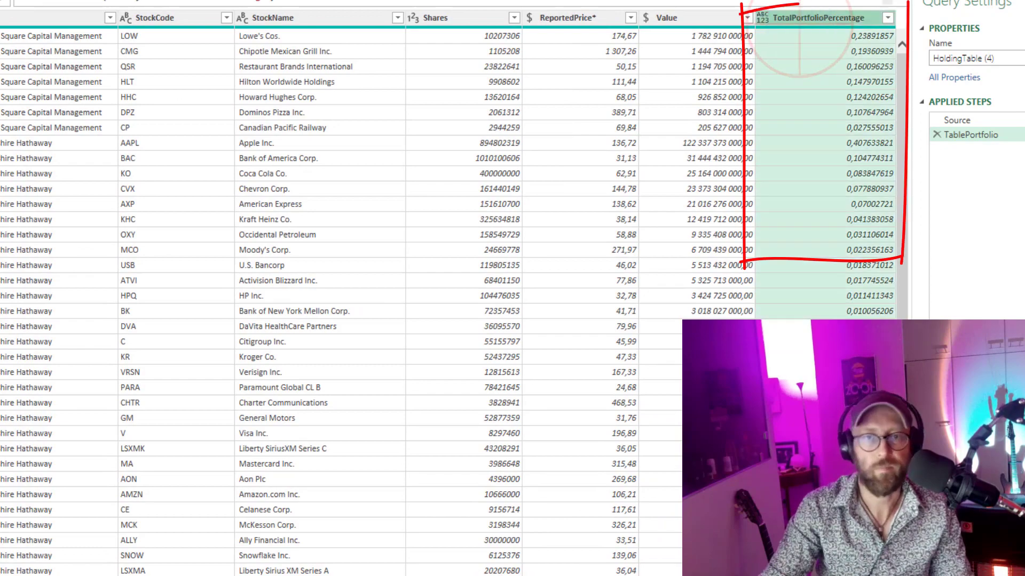
pyautogui.moveTo(908, 5); pyautogui.dragTo(798, 5)
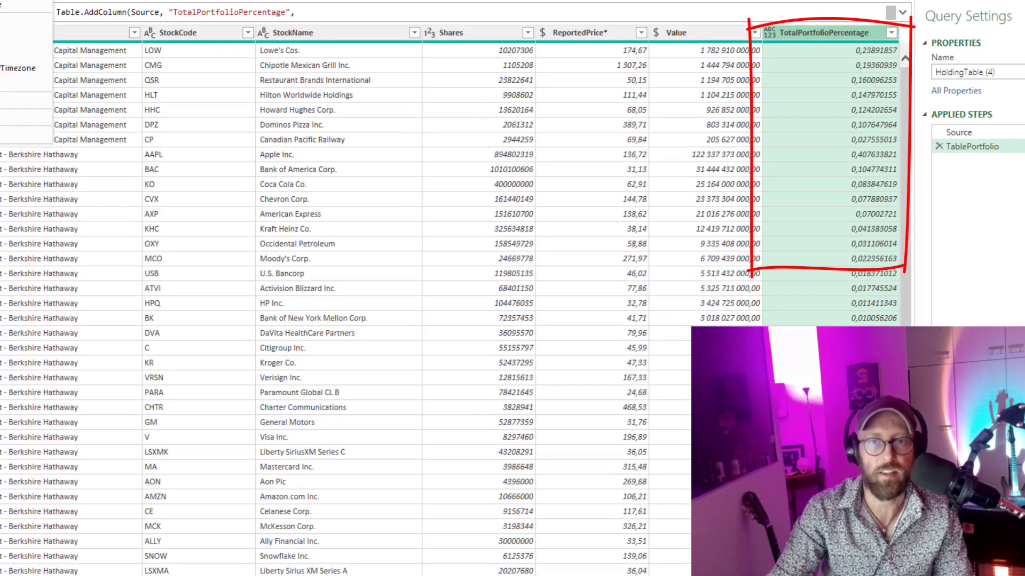
pyautogui.click(110, 32)
pyautogui.click(142, 87)
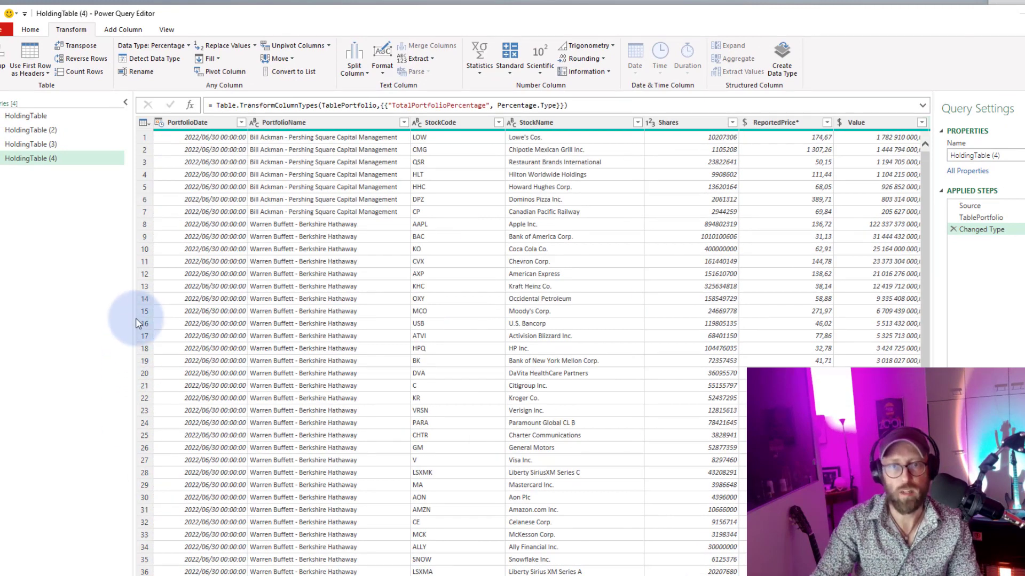
pyautogui.click(50, 145)
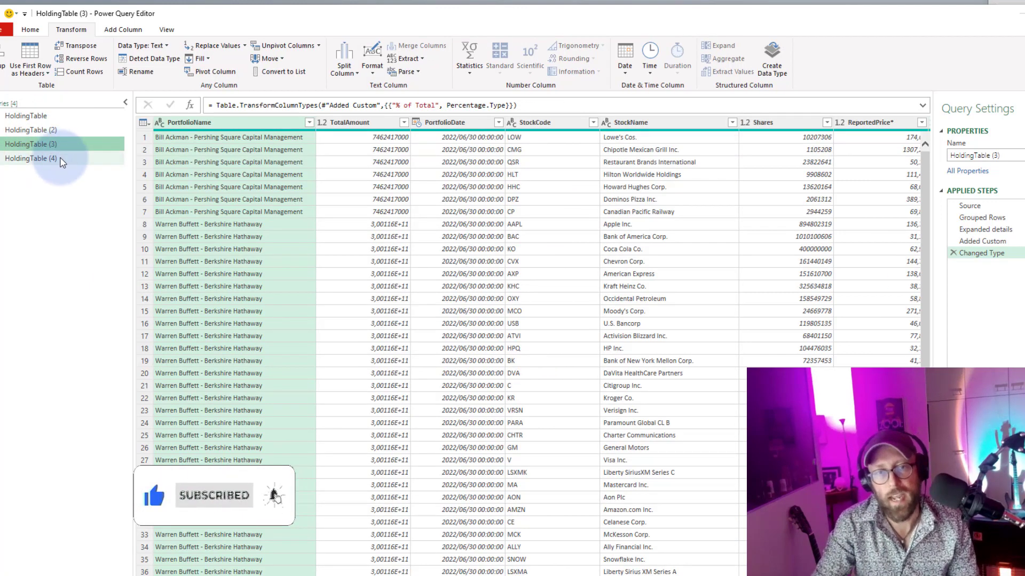
pyautogui.click(51, 159)
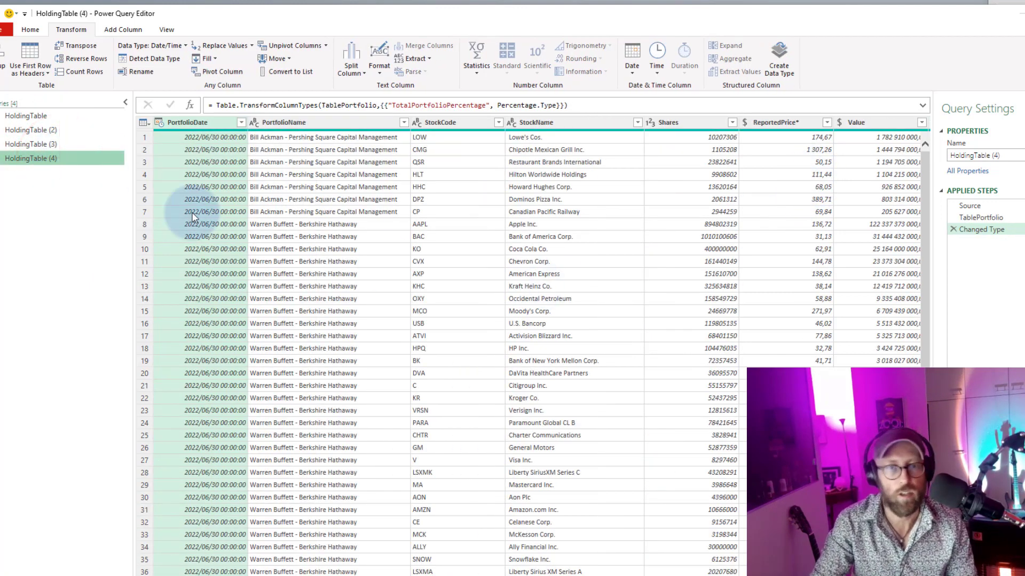